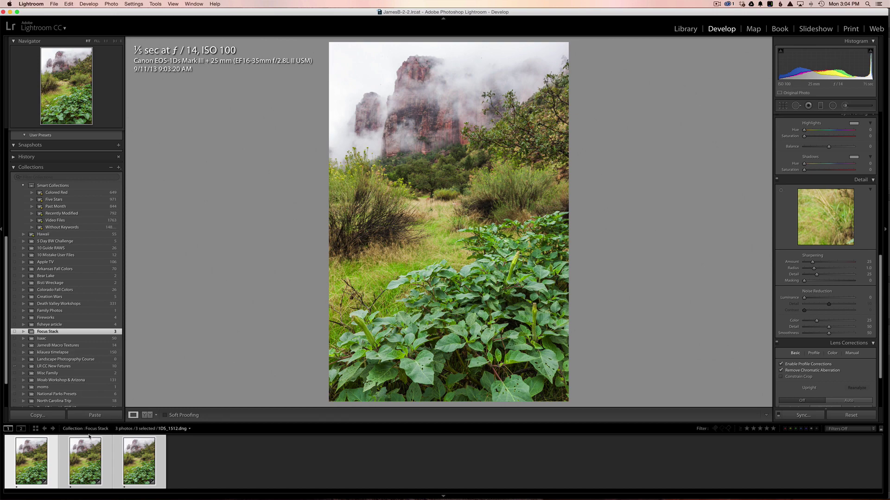
Zoom into 1DS_1512.dng and examine how sharp the foreground leaves are across the lower part of the photo.
{"action": "left_click", "coordinate": [418, 366]}
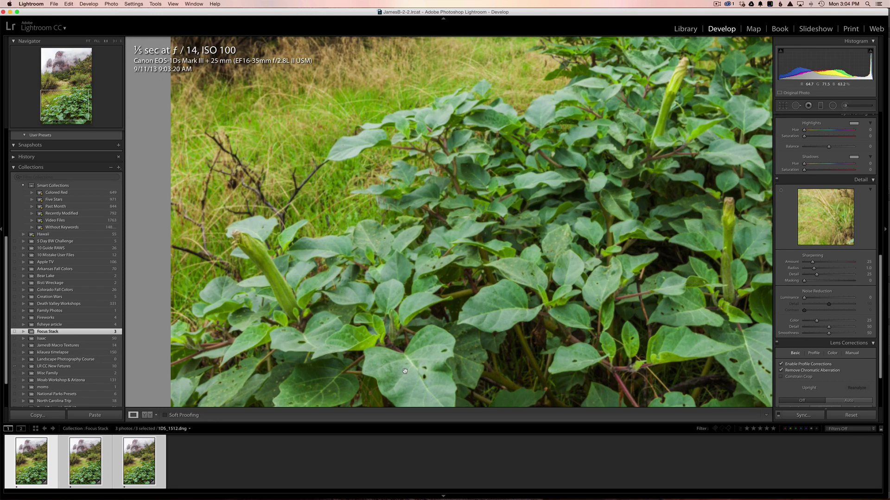
{"action": "left_click_drag", "start_coordinate": [436, 362], "coordinate": [425, 311]}
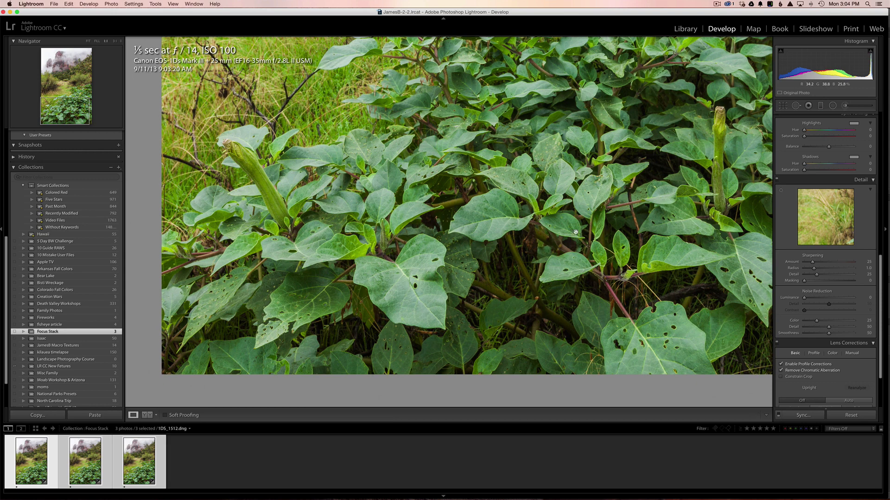
{"action": "left_click_drag", "start_coordinate": [670, 258], "coordinate": [460, 253]}
{"action": "scroll", "coordinate": [460, 253], "scroll_direction": "left", "scroll_amount": 5}
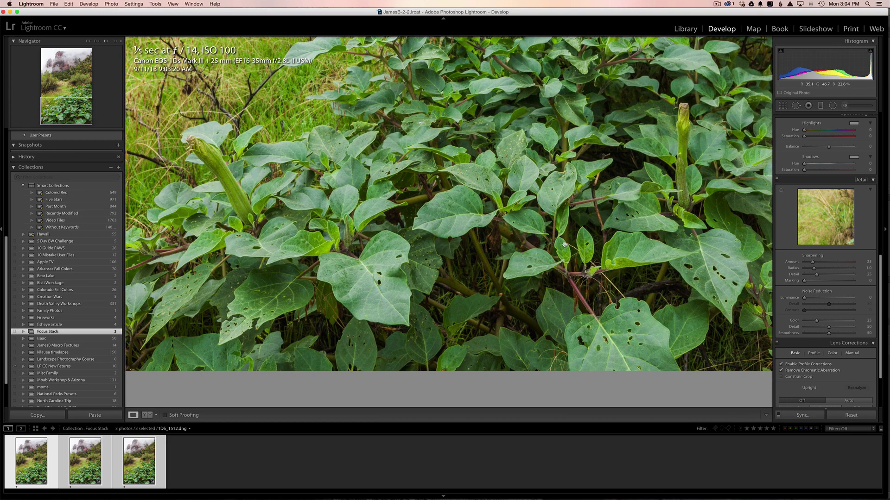
{"action": "scroll", "coordinate": [387, 278], "scroll_direction": "left", "scroll_amount": 1}
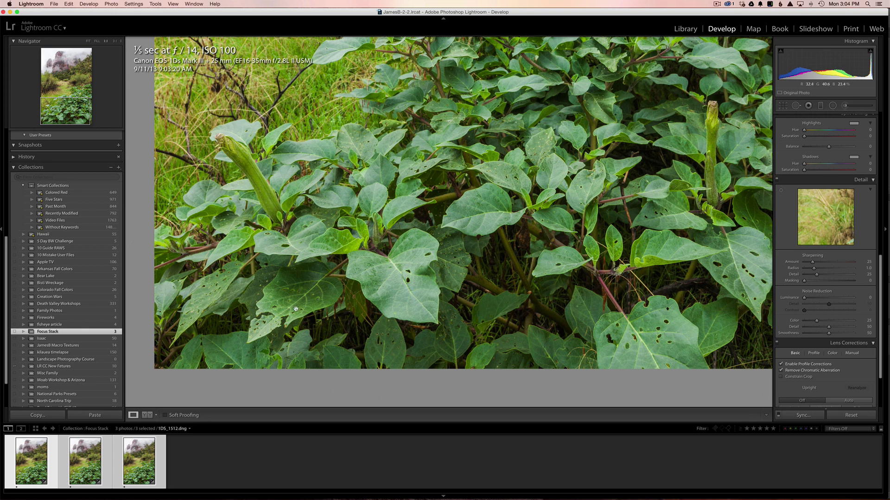
{"action": "scroll", "coordinate": [390, 265], "scroll_direction": "right", "scroll_amount": 1}
{"action": "scroll", "coordinate": [390, 264], "scroll_direction": "up", "scroll_amount": 1}
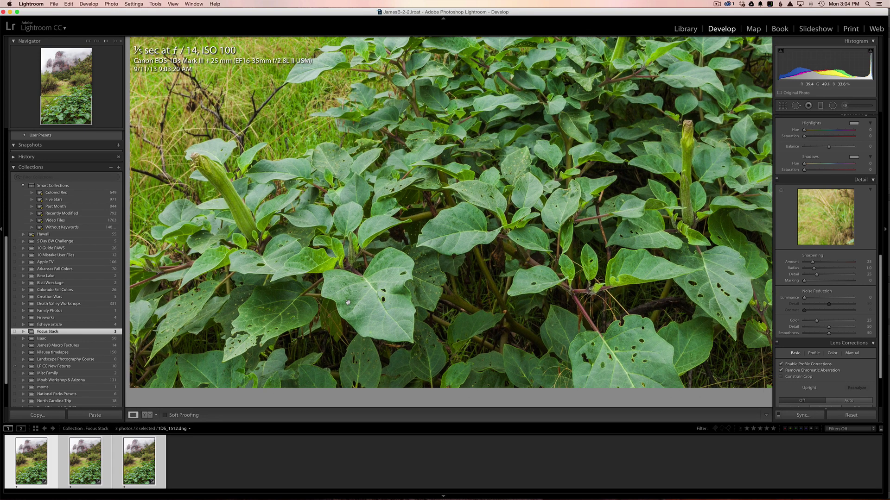
{"action": "left_click_drag", "start_coordinate": [347, 298], "coordinate": [361, 268]}
{"action": "scroll", "coordinate": [361, 268], "scroll_direction": "down", "scroll_amount": 1}
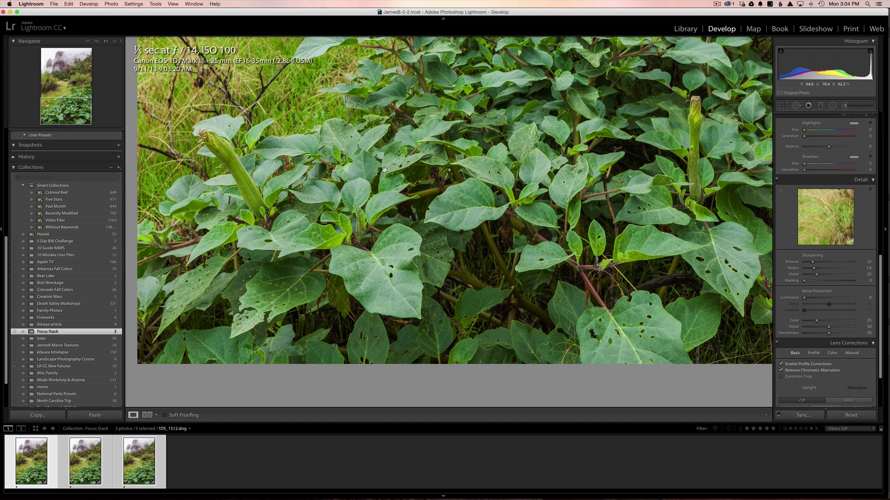
{"action": "left_click_drag", "start_coordinate": [385, 171], "coordinate": [328, 201]}
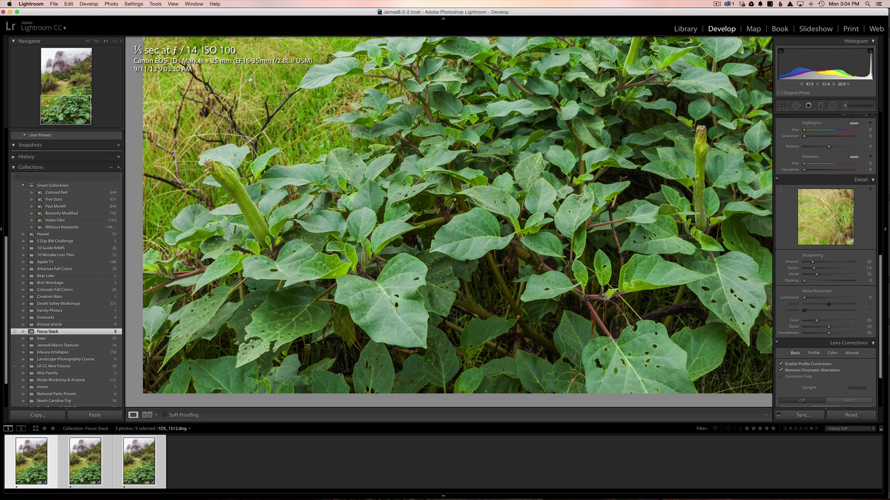
Examine the focus of 1DS_1512.dng through the midground brush and distant cliffs, comparing it with the foreground leaves.
{"action": "left_click_drag", "start_coordinate": [379, 130], "coordinate": [330, 304]}
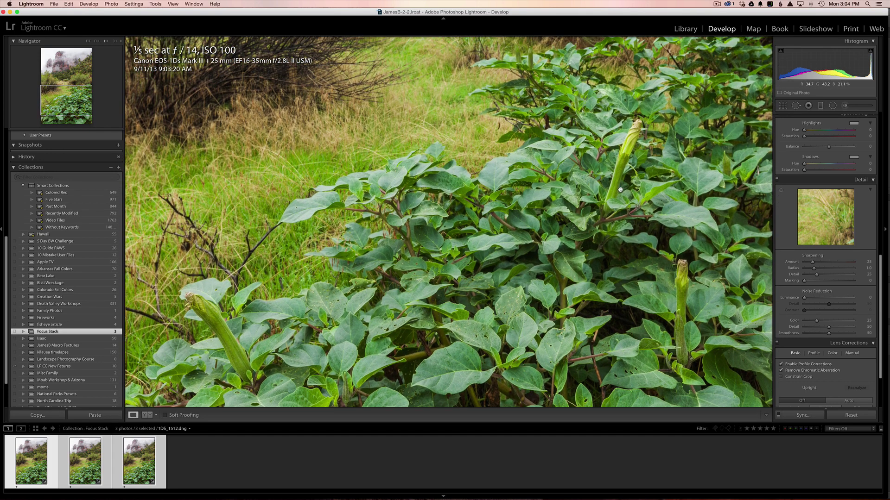
{"action": "scroll", "coordinate": [620, 190], "scroll_direction": "down", "scroll_amount": 3}
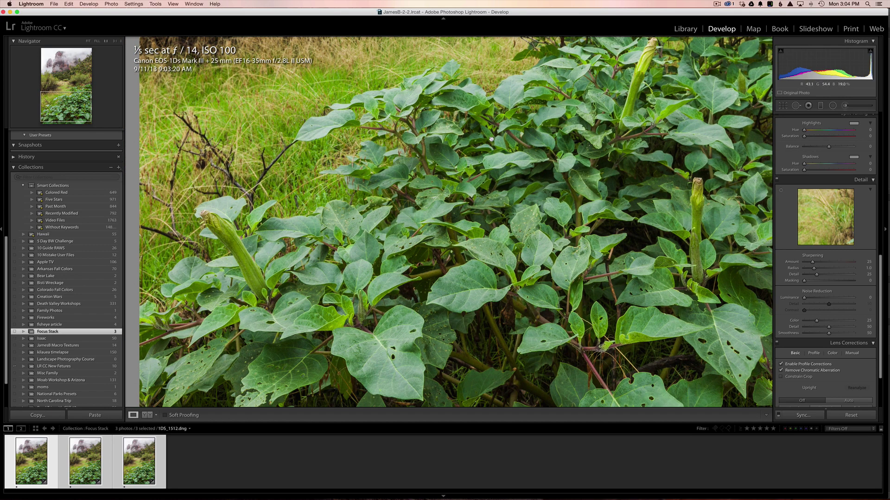
{"action": "left_click_drag", "start_coordinate": [491, 139], "coordinate": [436, 279]}
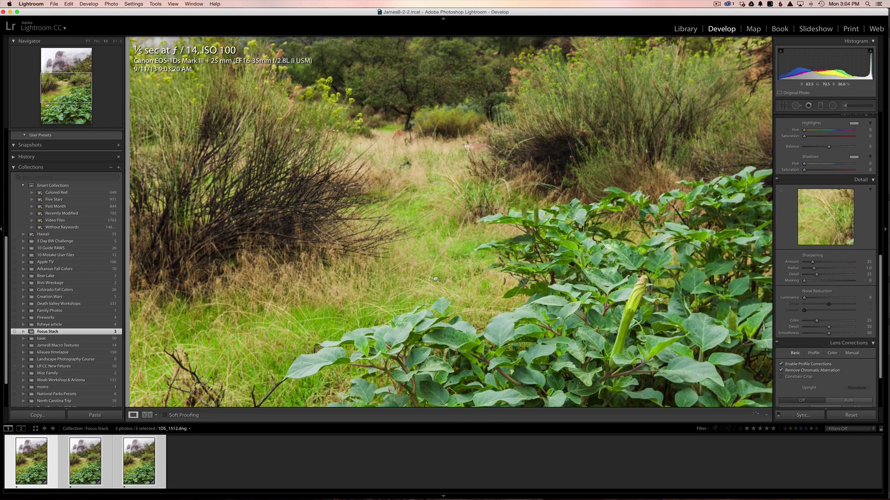
{"action": "left_click_drag", "start_coordinate": [542, 209], "coordinate": [532, 234]}
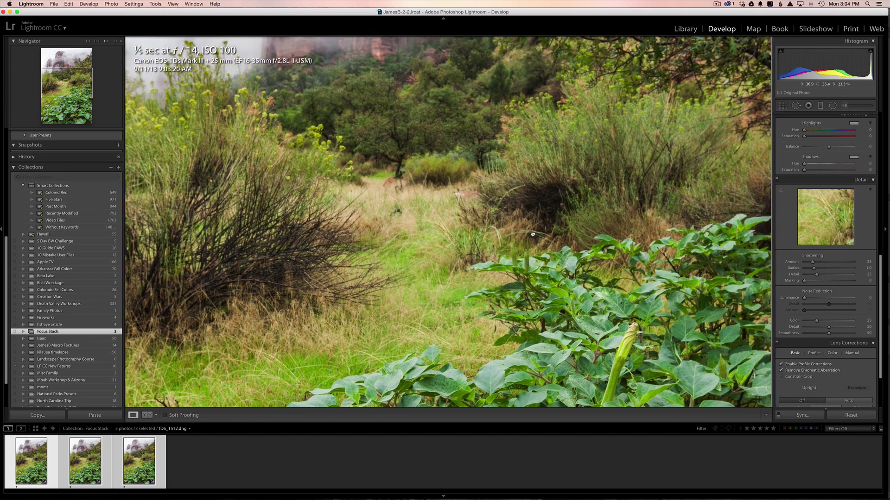
{"action": "scroll", "coordinate": [532, 235], "scroll_direction": "up", "scroll_amount": 3}
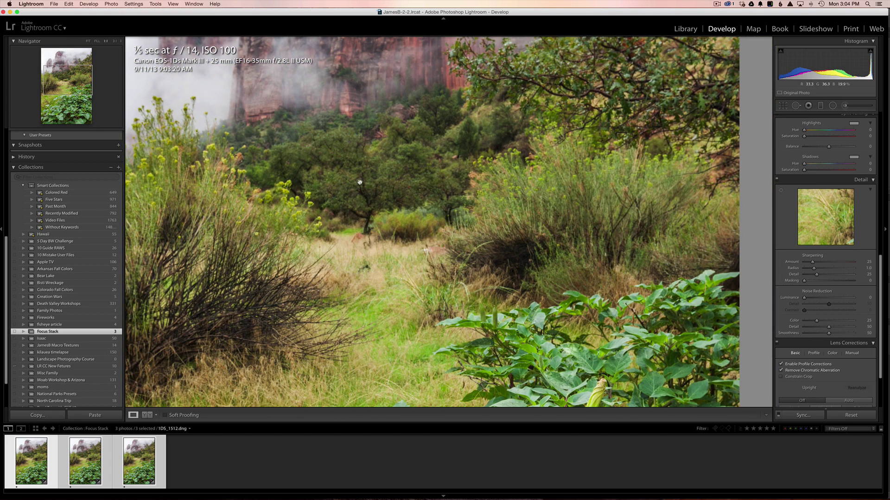
{"action": "scroll", "coordinate": [380, 108], "scroll_direction": "up", "scroll_amount": 10}
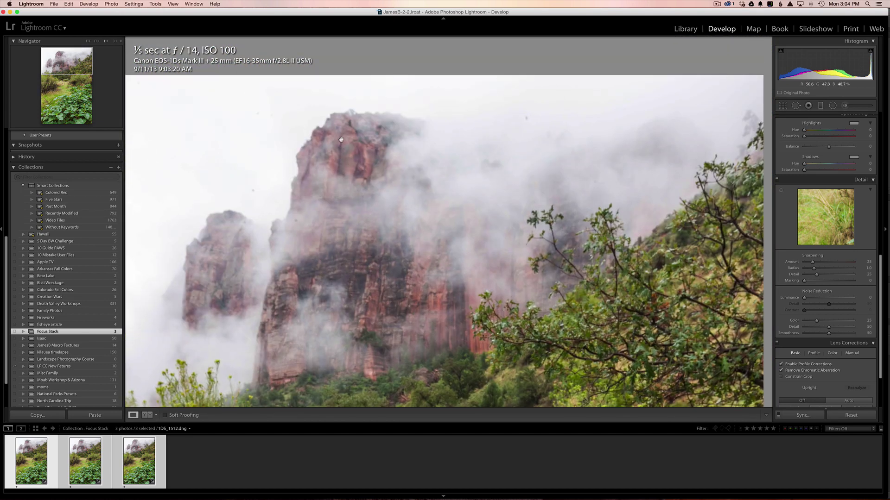
{"action": "scroll", "coordinate": [378, 259], "scroll_direction": "down", "scroll_amount": 10}
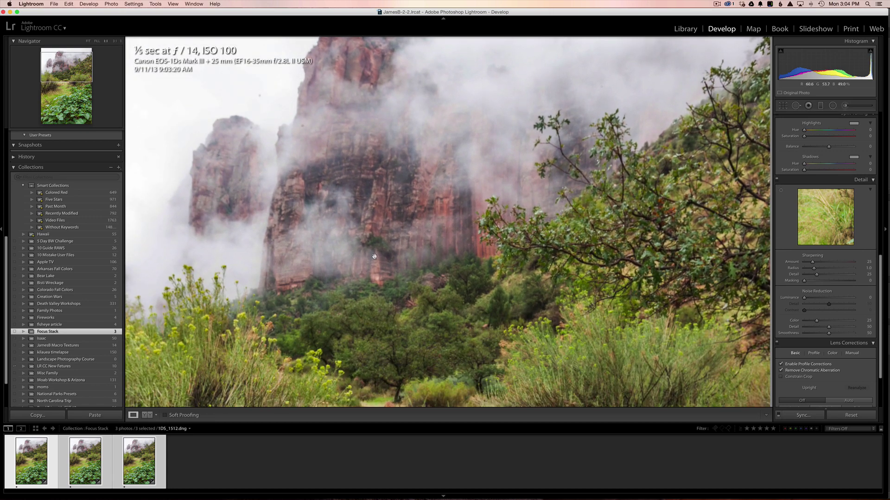
{"action": "scroll", "coordinate": [378, 191], "scroll_direction": "down", "scroll_amount": 10}
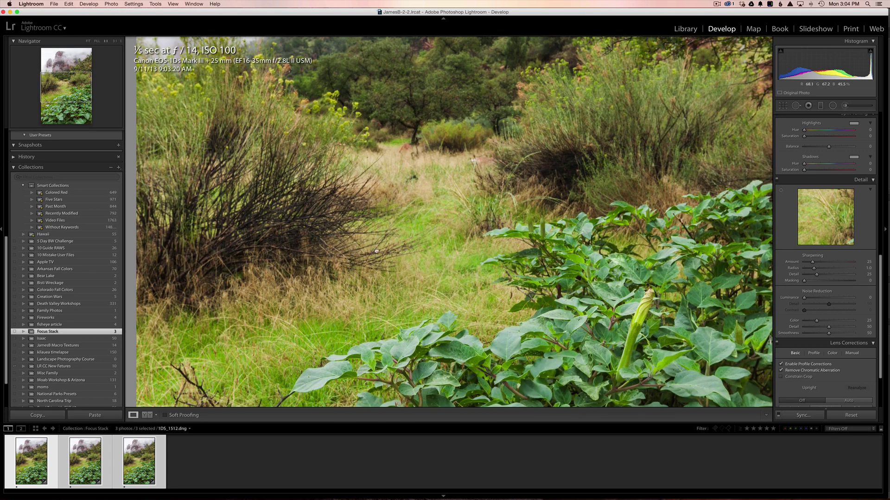
{"action": "scroll", "coordinate": [342, 279], "scroll_direction": "down", "scroll_amount": 10}
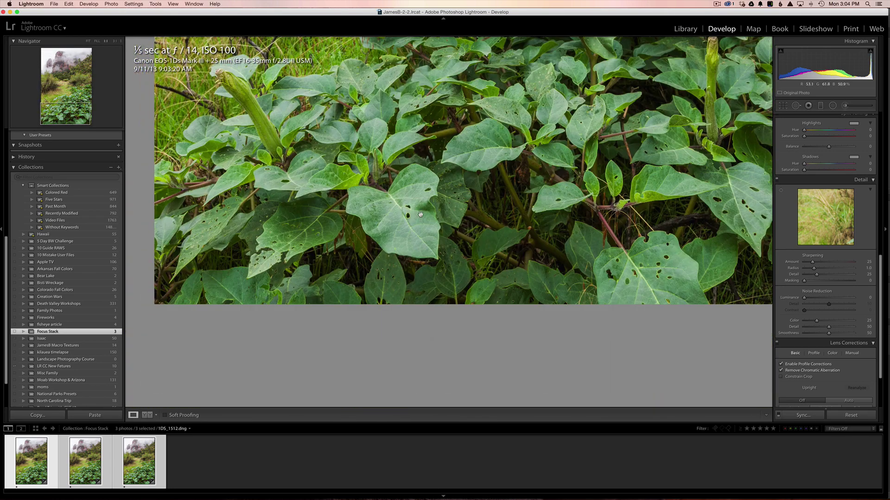
{"action": "scroll", "coordinate": [366, 194], "scroll_direction": "up", "scroll_amount": 3}
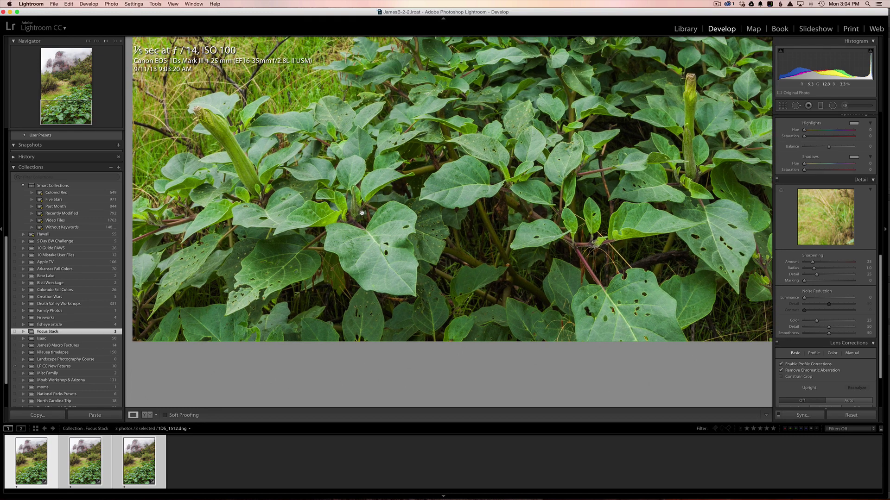
Open 1DS_1515.dng and inspect its focus in the midground bushes, the cliffs and the foreground leaves.
{"action": "left_click", "coordinate": [86, 461]}
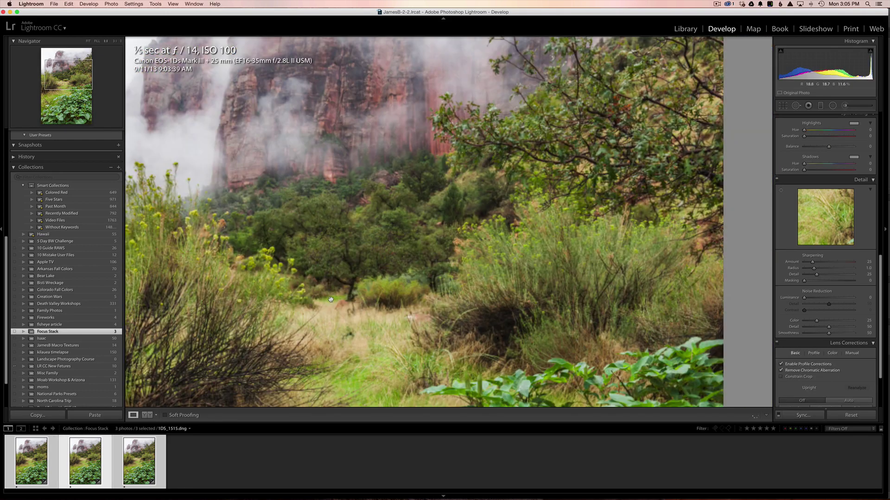
{"action": "left_click_drag", "start_coordinate": [330, 300], "coordinate": [307, 176]}
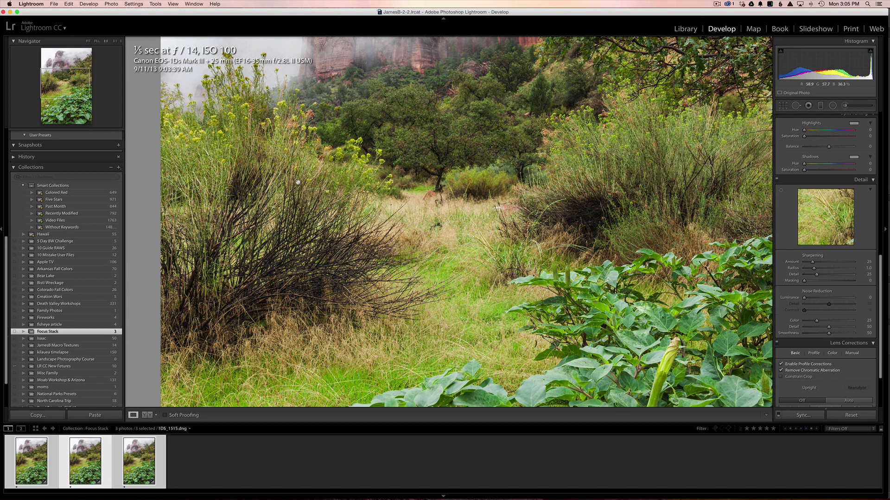
{"action": "mouse_move", "coordinate": [324, 263]}
{"action": "left_mouse_down"}
{"action": "mouse_move", "coordinate": [282, 218]}
{"action": "mouse_move", "coordinate": [336, 273]}
{"action": "left_mouse_up"}
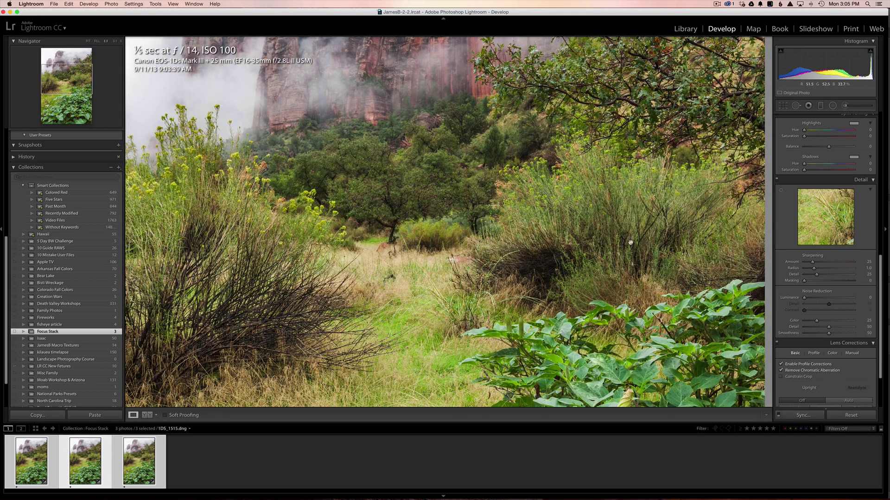
{"action": "scroll", "coordinate": [322, 225], "scroll_direction": "up", "scroll_amount": 10}
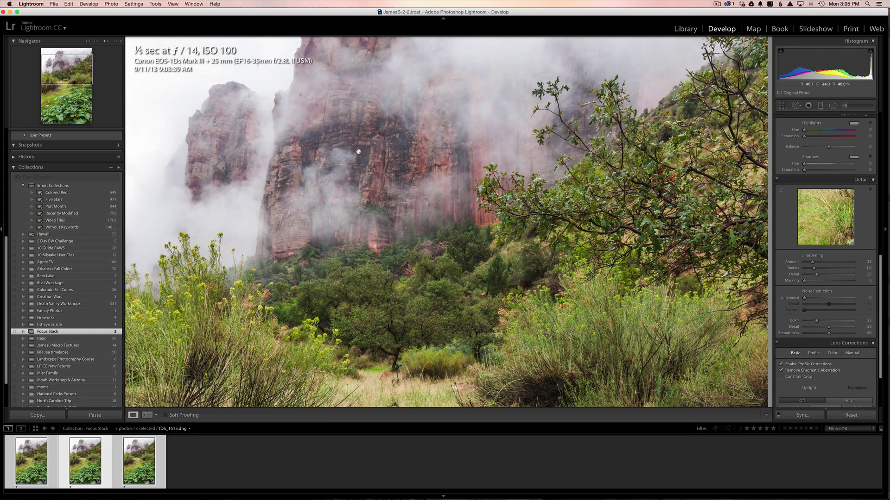
{"action": "scroll", "coordinate": [298, 329], "scroll_direction": "down", "scroll_amount": 10}
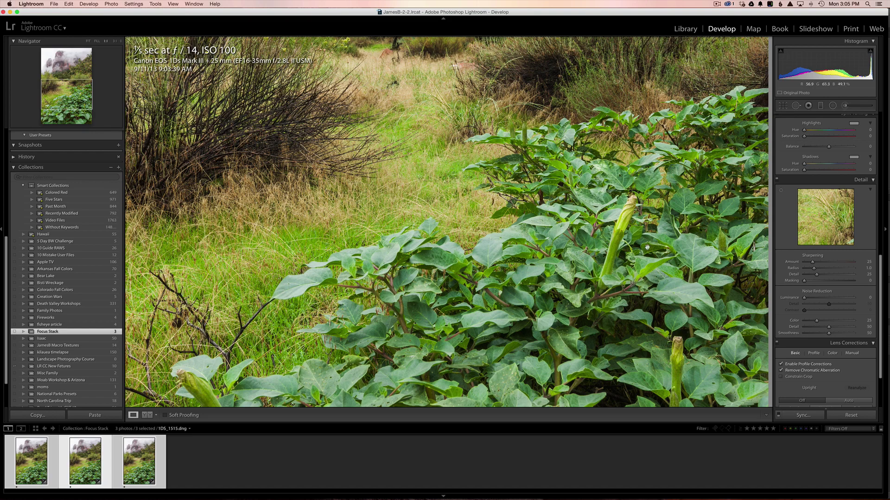
{"action": "scroll", "coordinate": [357, 288], "scroll_direction": "down", "scroll_amount": 10}
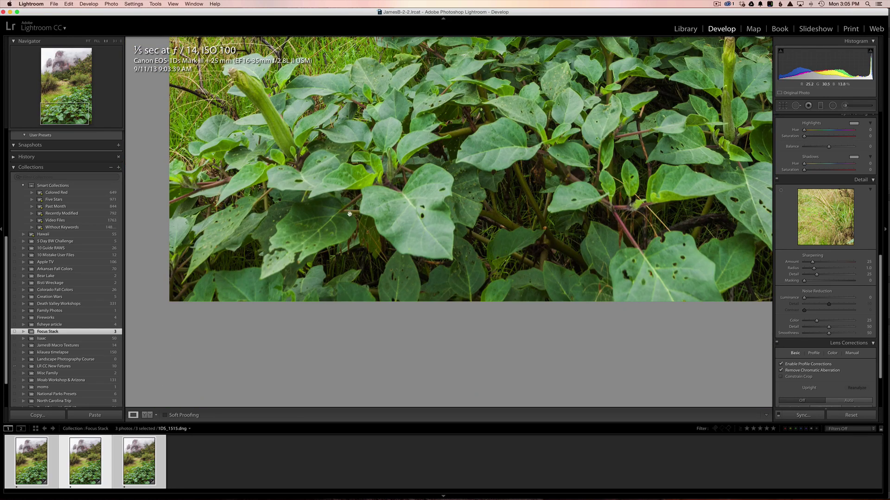
{"action": "scroll", "coordinate": [349, 213], "scroll_direction": "up", "scroll_amount": 10}
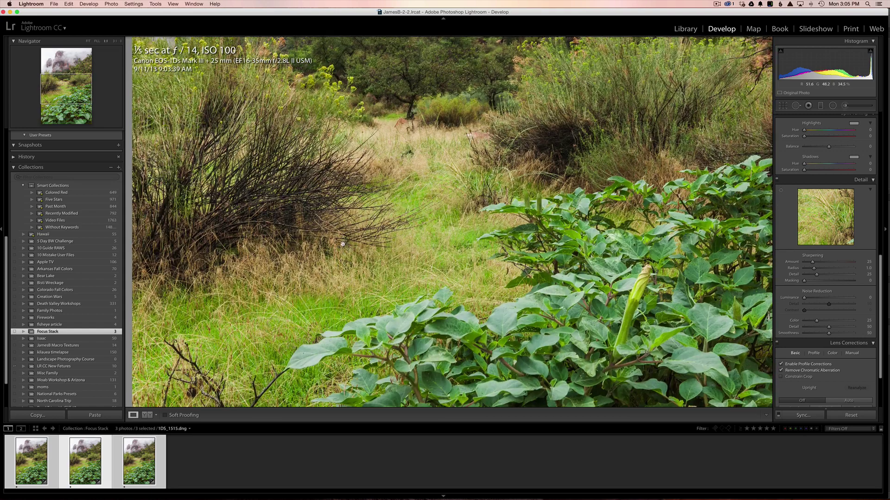
{"action": "left_click", "coordinate": [292, 219]}
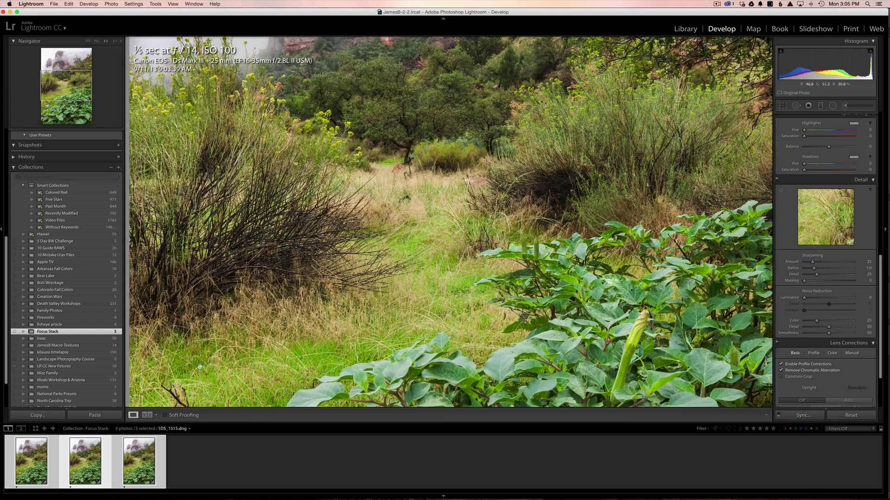
Open 1DS_1518.dng, check its focus from the cliffs down to the foreground leaves, and return to the full-photo view.
{"action": "left_click", "coordinate": [135, 469]}
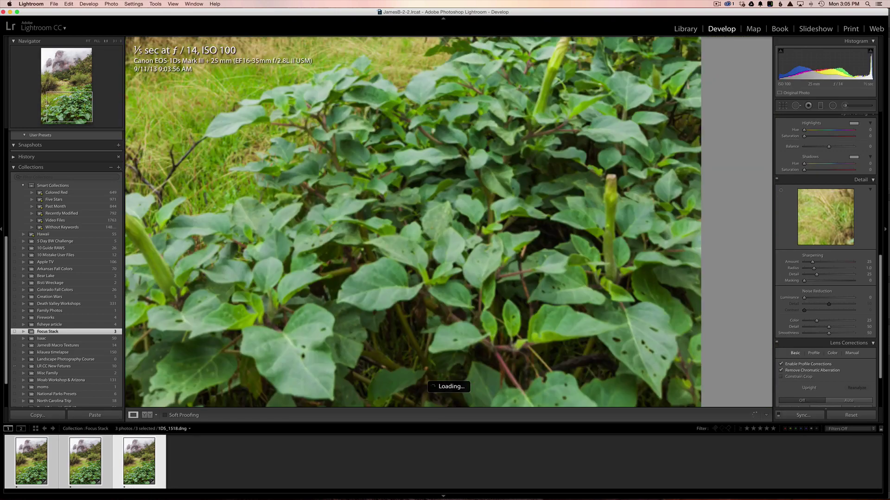
{"action": "left_click", "coordinate": [400, 138]}
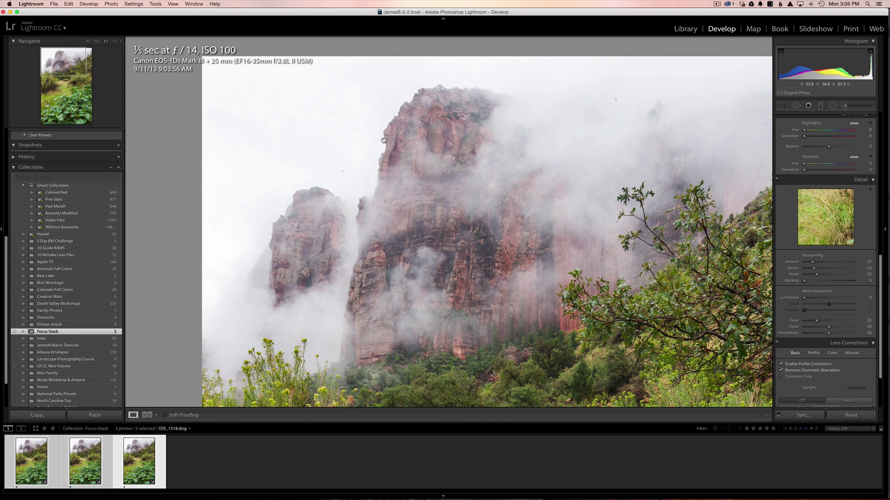
{"action": "scroll", "coordinate": [475, 286], "scroll_direction": "down", "scroll_amount": 10}
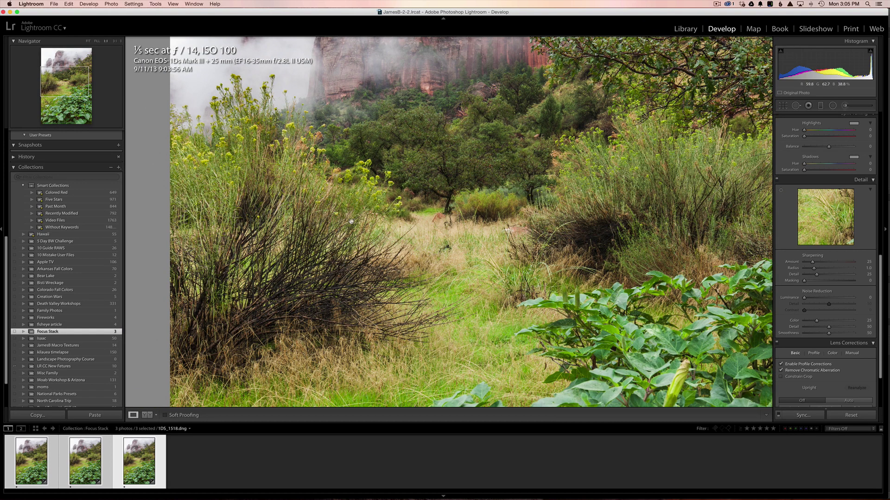
{"action": "scroll", "coordinate": [450, 288], "scroll_direction": "down", "scroll_amount": 15}
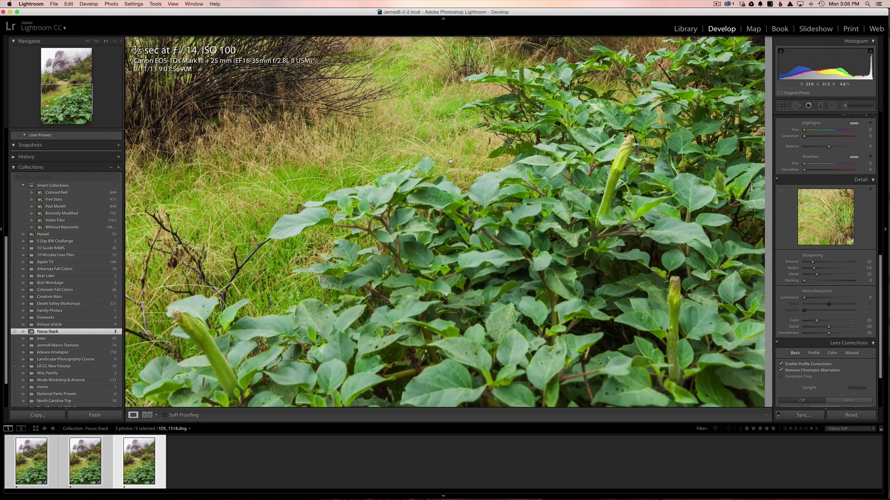
{"action": "scroll", "coordinate": [371, 277], "scroll_direction": "down", "scroll_amount": 10}
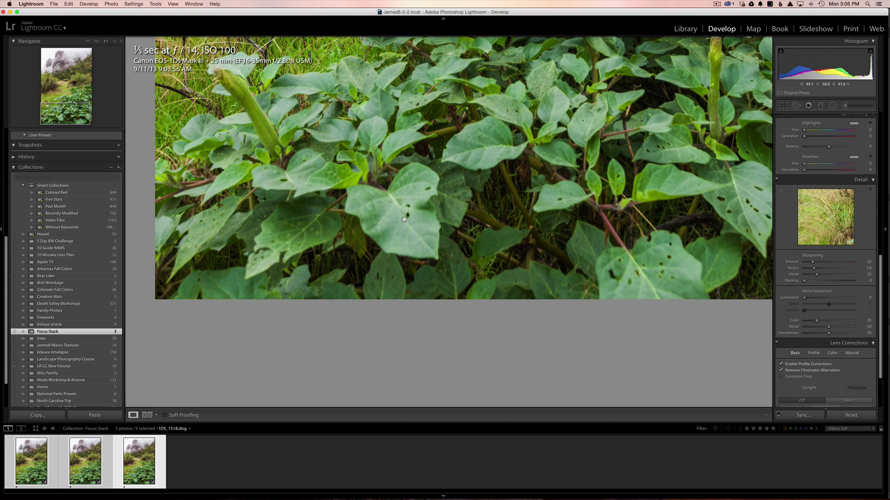
{"action": "left_click", "coordinate": [404, 219]}
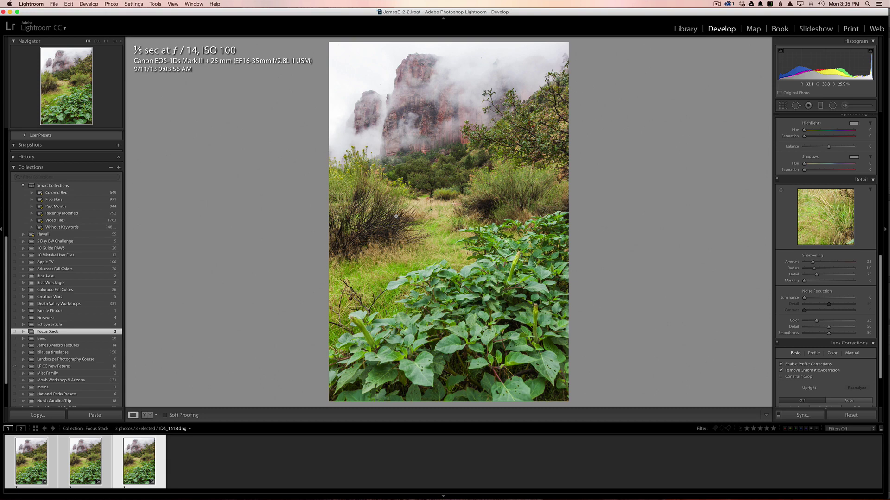
Clear the photo selection and reselect all three Focus Stack photos, starting from 1DS_1512.dng.
{"action": "key", "text": "super+Right"}
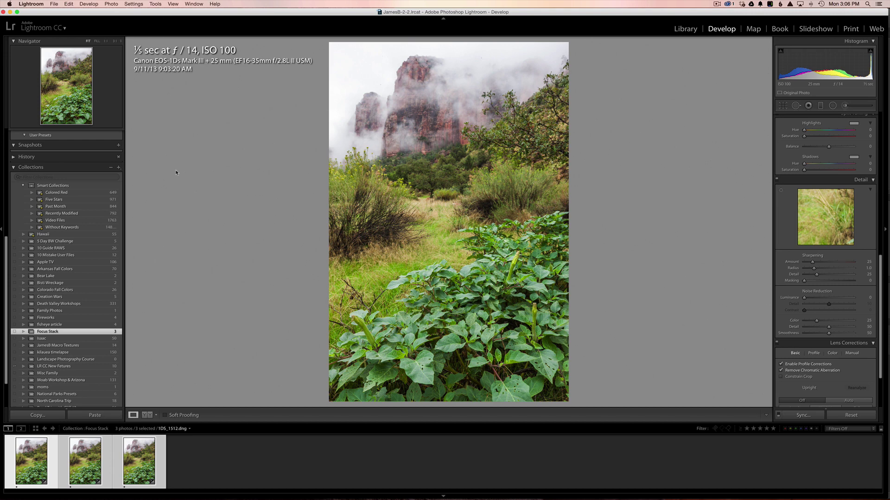
{"action": "left_click", "coordinate": [176, 452]}
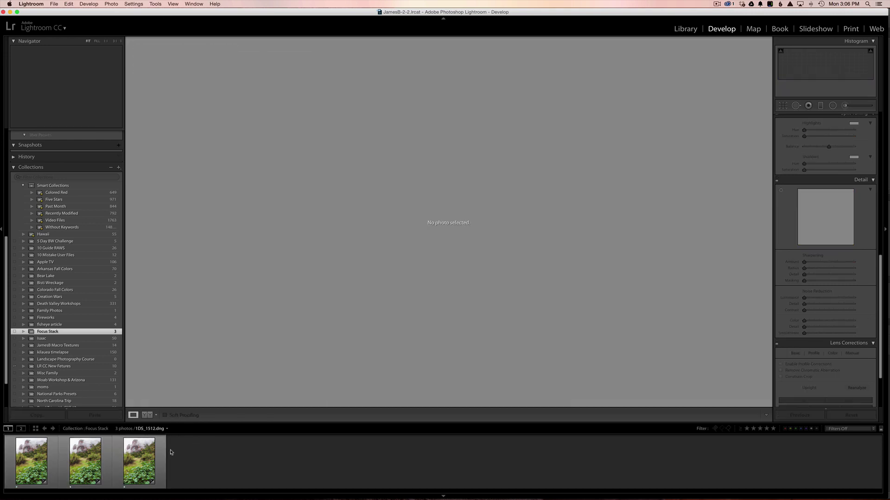
{"action": "left_click", "coordinate": [38, 453]}
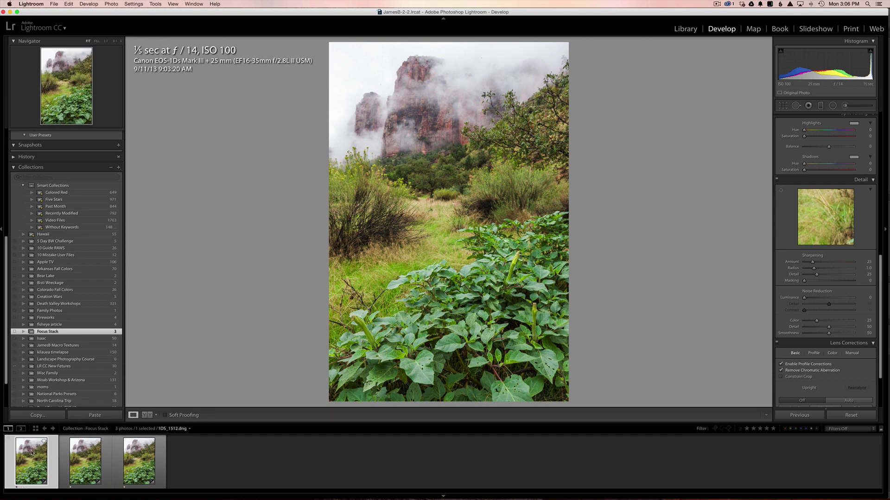
{"action": "left_click", "coordinate": [138, 457], "text": "shift"}
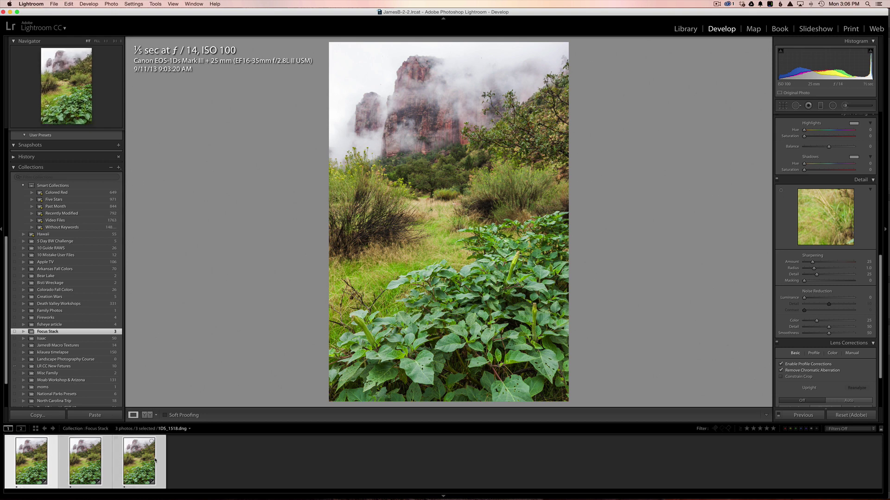
Open the three selected Focus Stack photos as layers of a single document in Photoshop.
{"action": "left_click", "coordinate": [112, 4]}
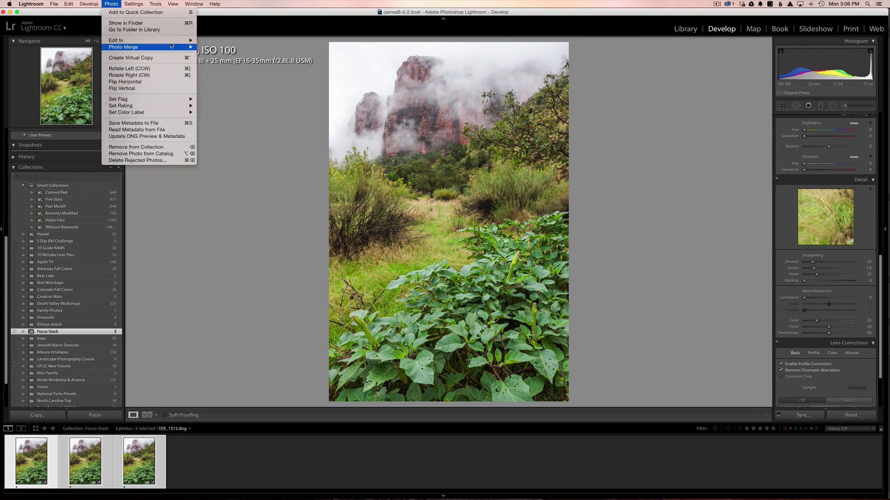
{"action": "mouse_move", "coordinate": [170, 41]}
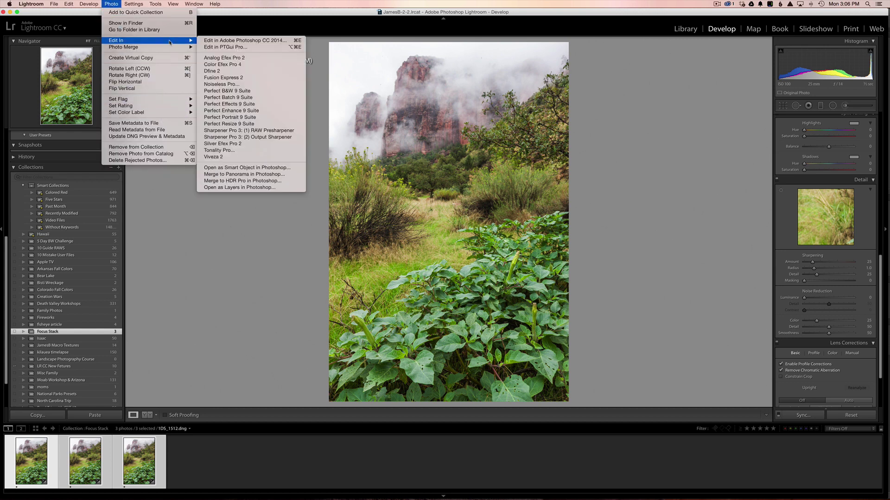
{"action": "left_click", "coordinate": [235, 188]}
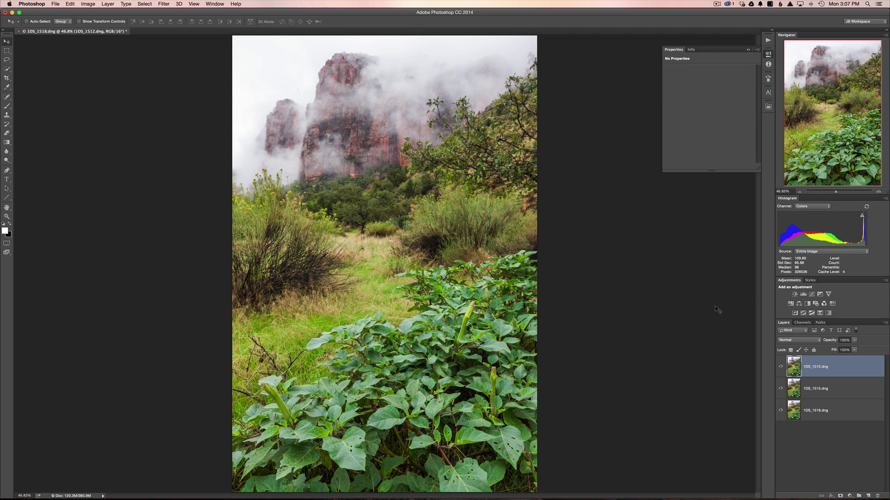
Compare the focus and framing of the three layers by toggling 1DS_1512.dng and 1DS_1515.dng, ending with all layers visible.
{"action": "left_click", "coordinate": [781, 367]}
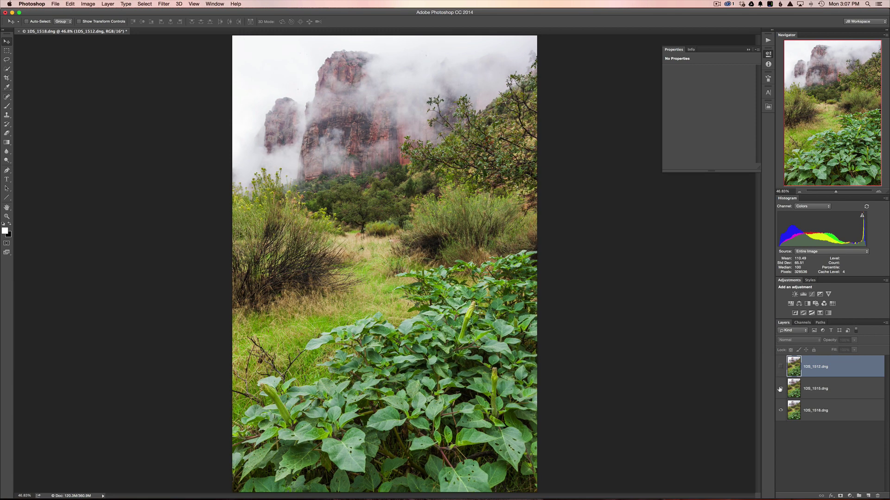
{"action": "left_click", "coordinate": [780, 389]}
{"action": "left_click", "coordinate": [780, 390]}
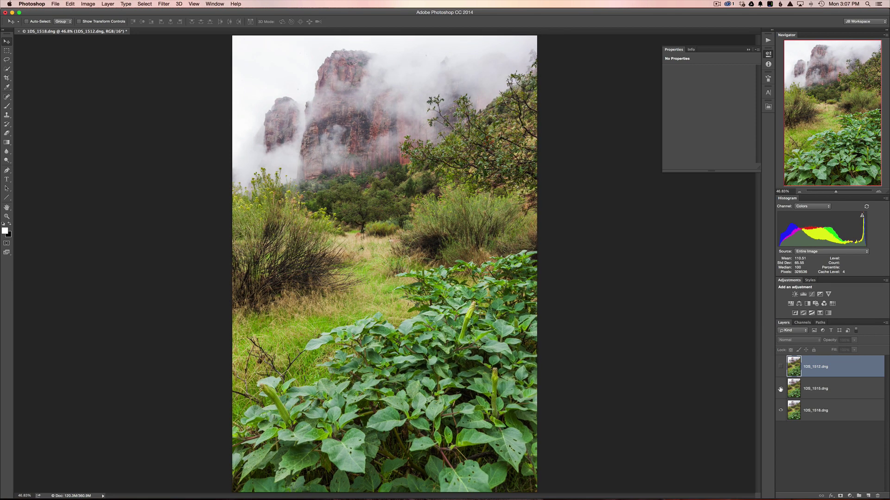
{"action": "left_click", "coordinate": [780, 366]}
{"action": "left_click", "coordinate": [780, 366]}
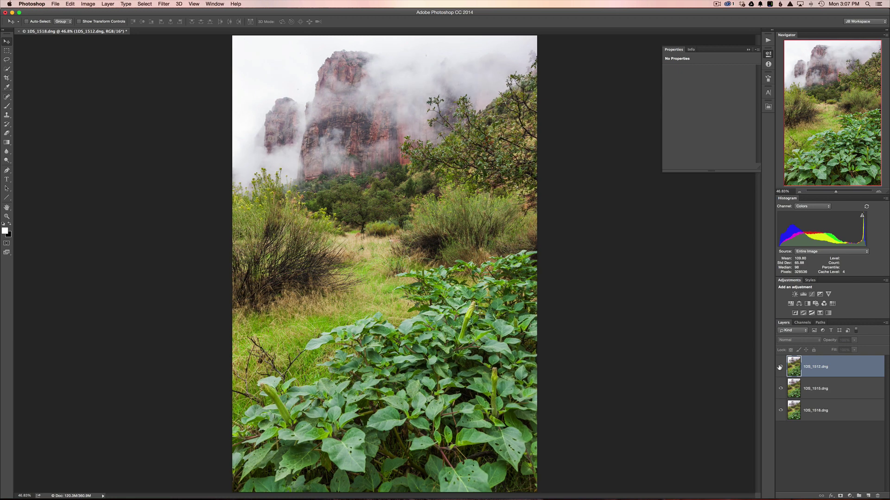
{"action": "left_click", "coordinate": [779, 367]}
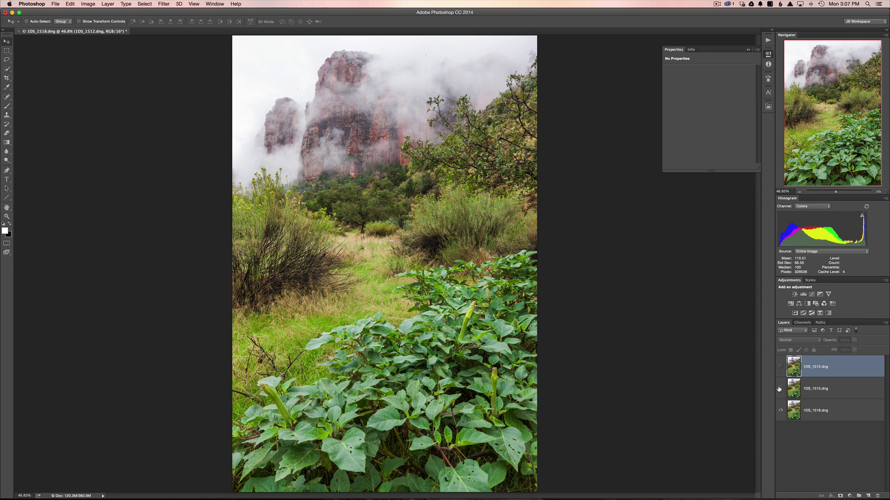
{"action": "left_click", "coordinate": [779, 389]}
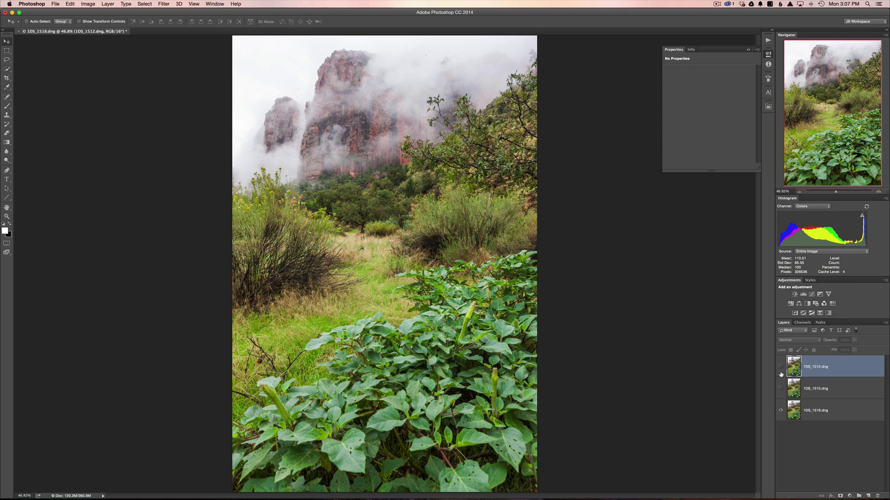
{"action": "left_click", "coordinate": [780, 389]}
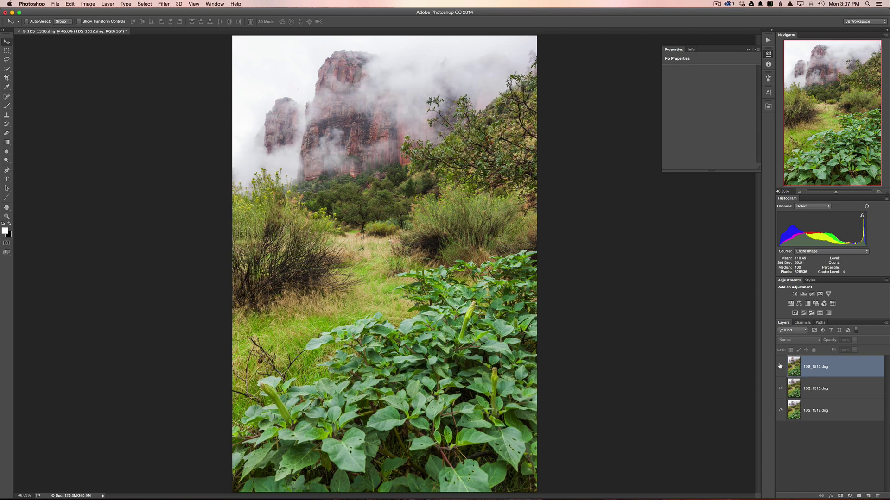
{"action": "left_click", "coordinate": [780, 366]}
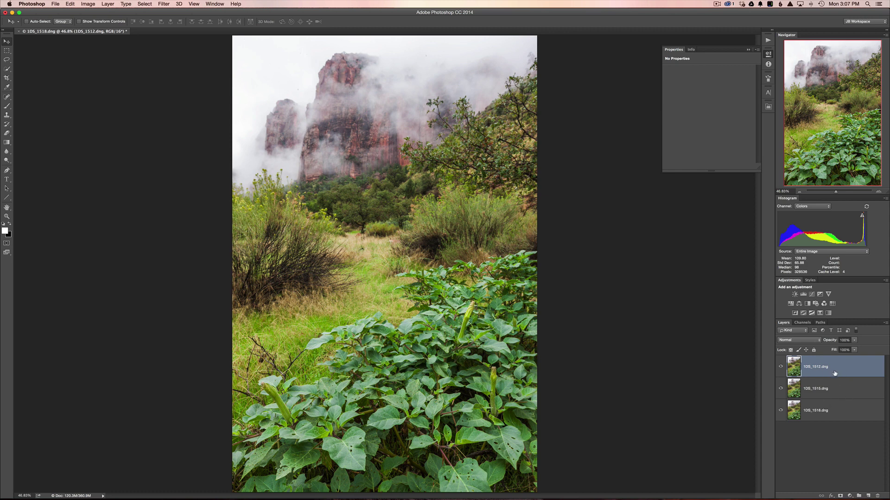
Select all three photo layers and auto-align them with the Auto projection.
{"action": "left_click", "coordinate": [838, 411], "text": "shift"}
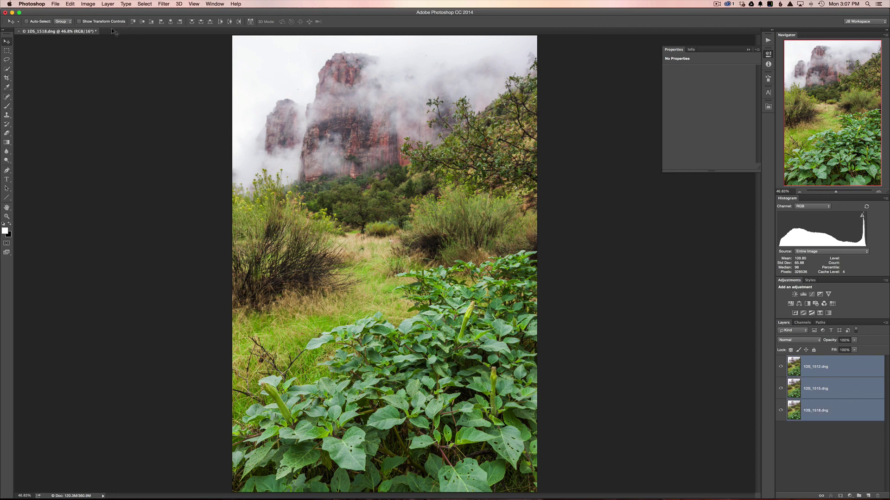
{"action": "left_click", "coordinate": [70, 4]}
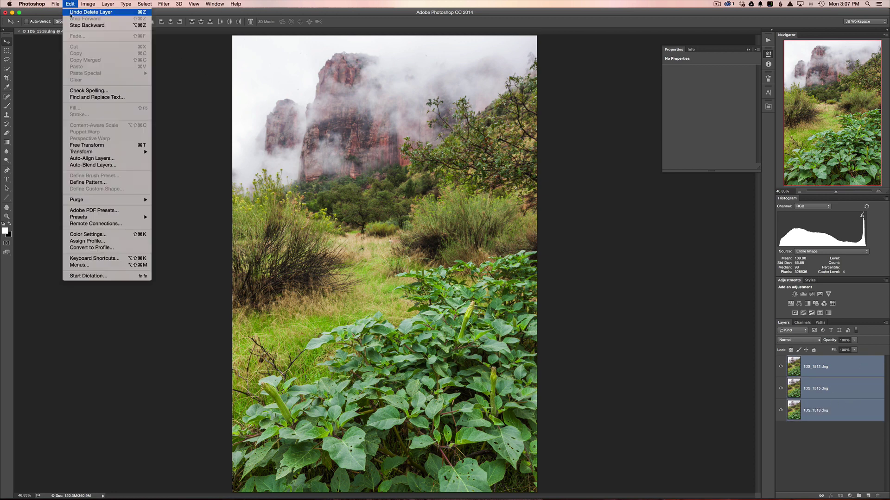
{"action": "left_click", "coordinate": [100, 158]}
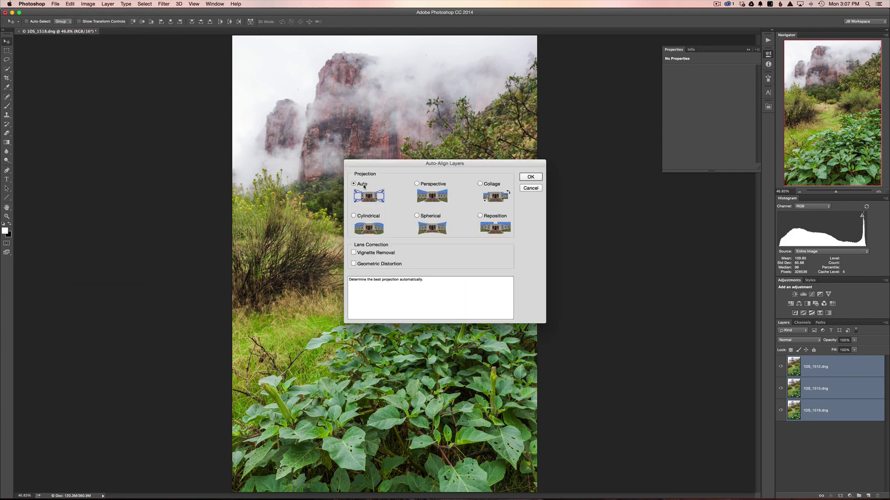
{"action": "left_click", "coordinate": [531, 178]}
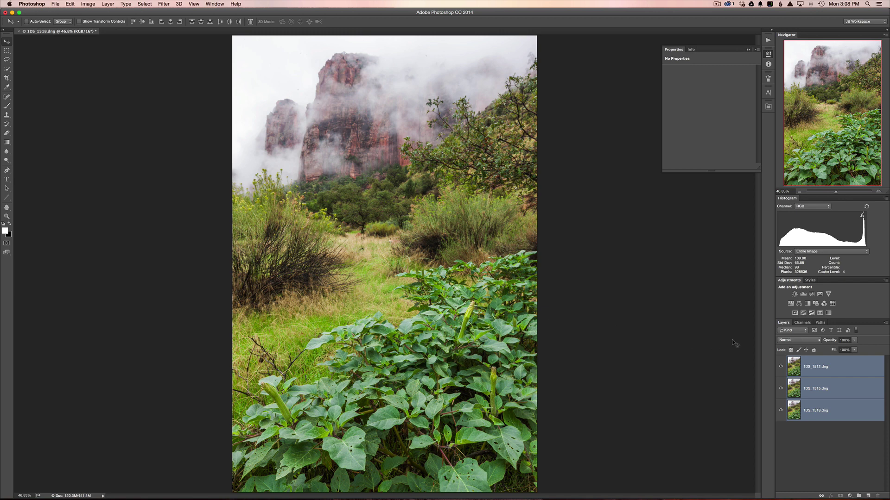
Check the layer alignment by toggling 1DS_1512.dng and 1DS_1515.dng, ending with only 1DS_1518.dng visible.
{"action": "left_click", "coordinate": [780, 366]}
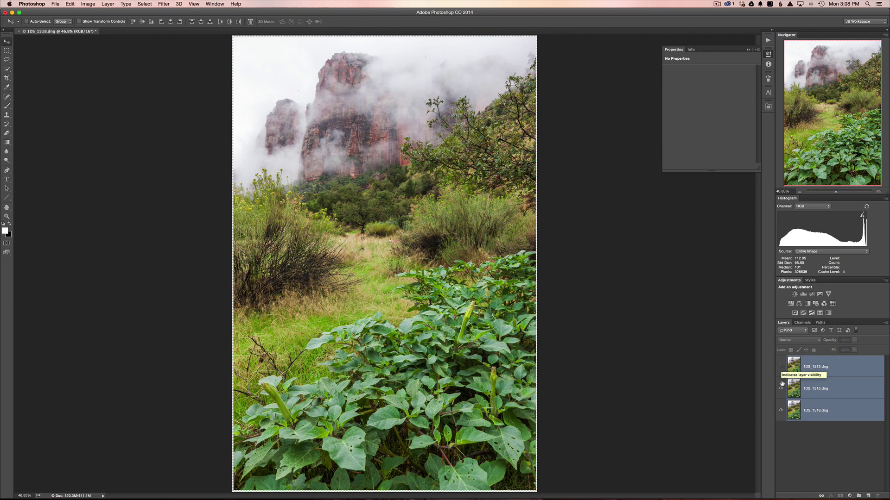
{"action": "left_click", "coordinate": [780, 389]}
{"action": "left_click", "coordinate": [779, 388]}
{"action": "left_click", "coordinate": [780, 366]}
{"action": "left_click", "coordinate": [780, 366]}
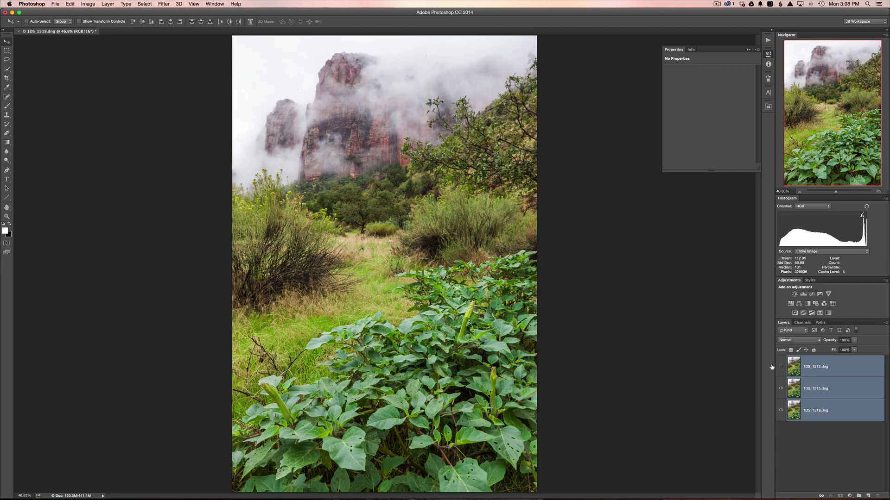
{"action": "left_click", "coordinate": [780, 388]}
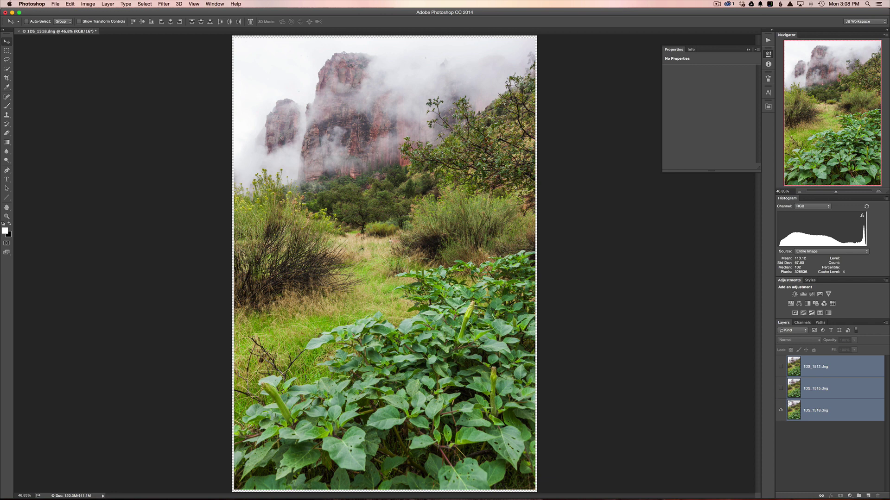
Deselect the layers and crop the image slightly inward to remove the transparent edges left by the alignment.
{"action": "left_click", "coordinate": [828, 441]}
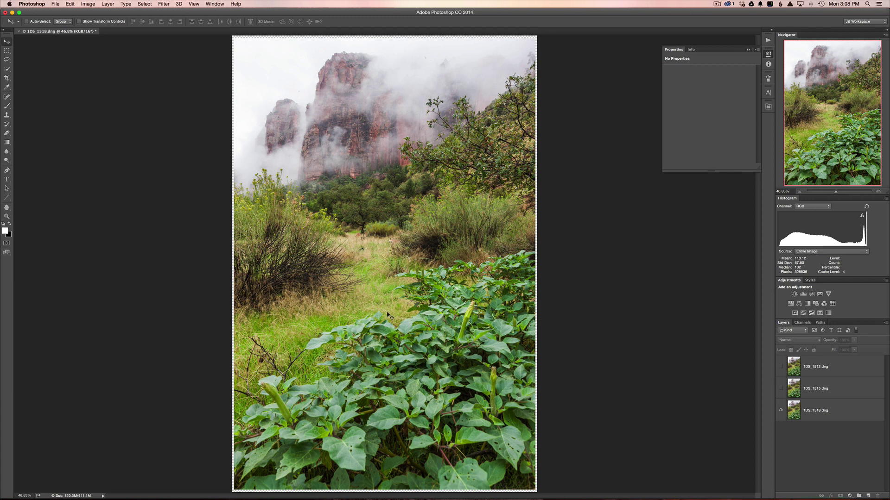
{"action": "key", "text": "c"}
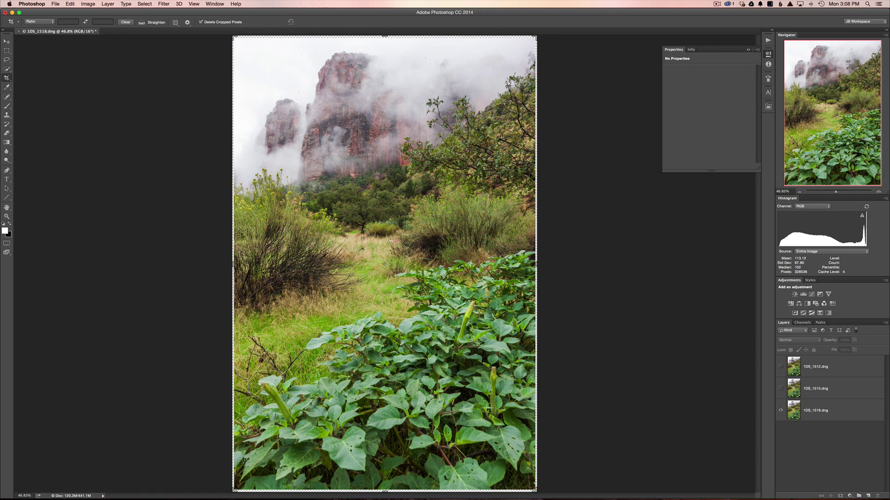
{"action": "left_click_drag", "start_coordinate": [233, 490], "coordinate": [235, 489]}
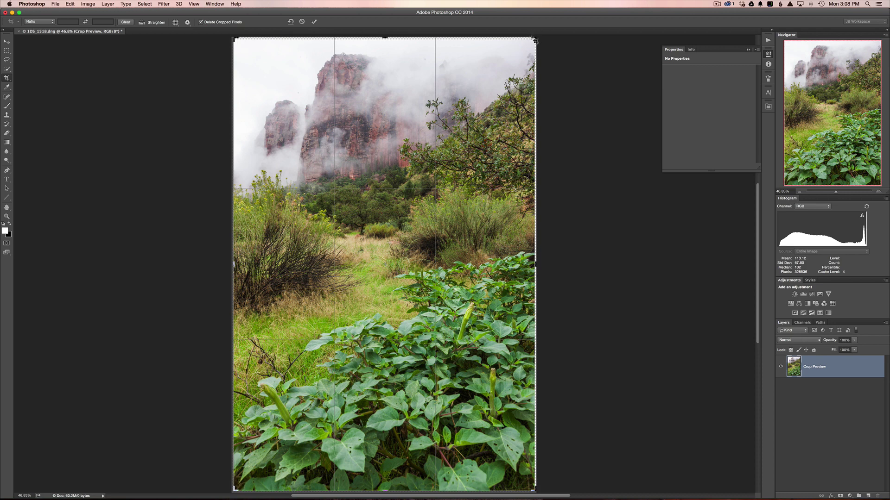
{"action": "left_click_drag", "start_coordinate": [533, 42], "coordinate": [531, 42]}
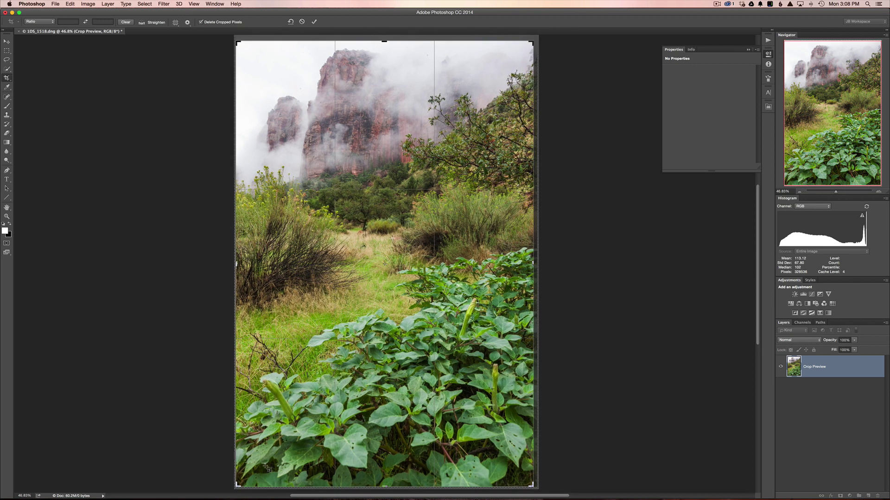
{"action": "key", "text": "Return"}
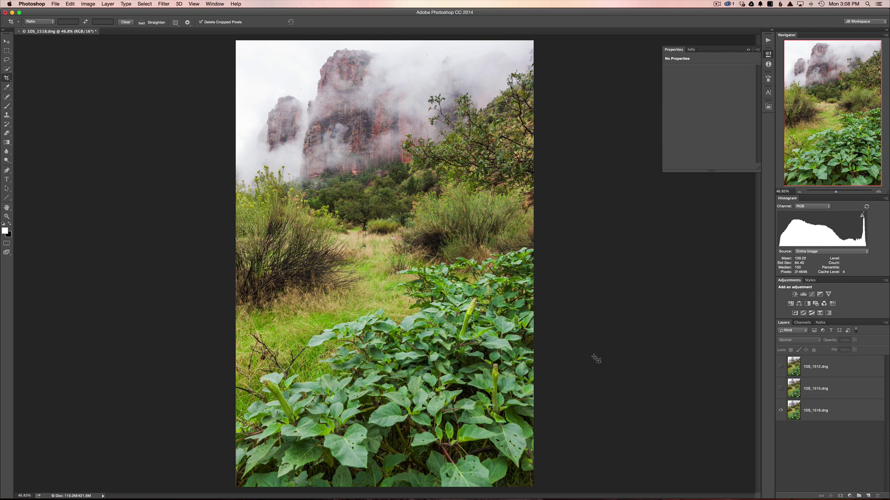
Crop a further thin strip off the image's edges and fit the cropped image to the window.
{"action": "key", "text": "super+0"}
{"action": "key", "text": "super+minus"}
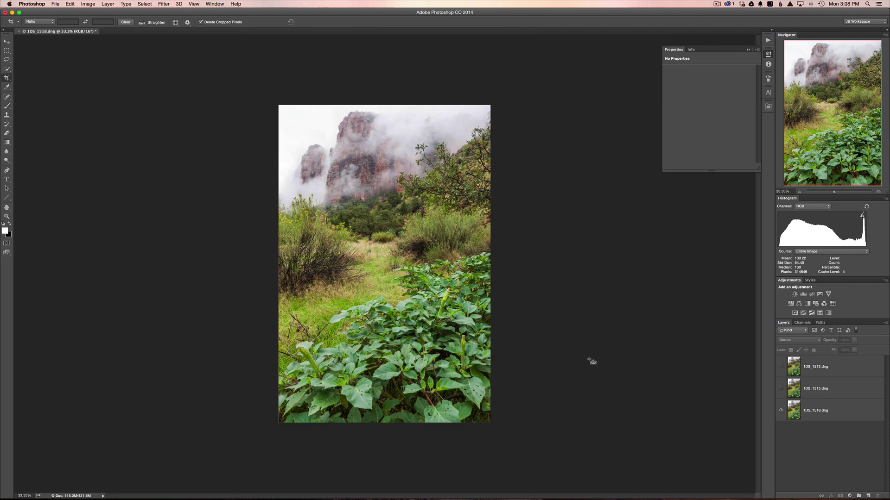
{"action": "key", "text": "super+plus"}
{"action": "key", "text": "super+minus"}
{"action": "left_click_drag", "start_coordinate": [275, 99], "coordinate": [504, 436]}
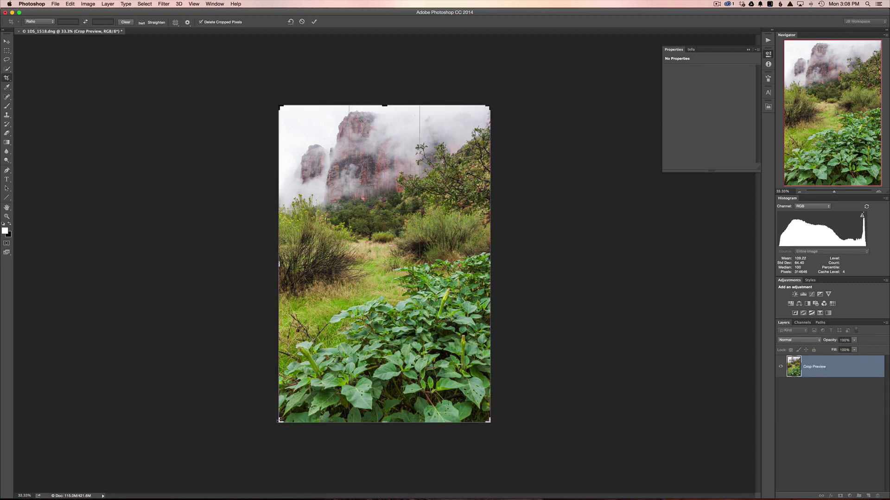
{"action": "left_click_drag", "start_coordinate": [280, 420], "coordinate": [281, 421]}
{"action": "key", "text": "Return"}
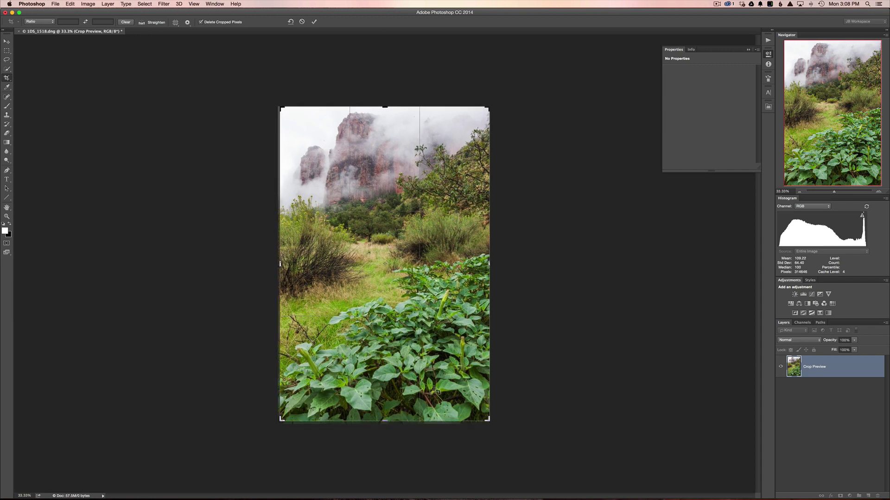
{"action": "key", "text": "super+0"}
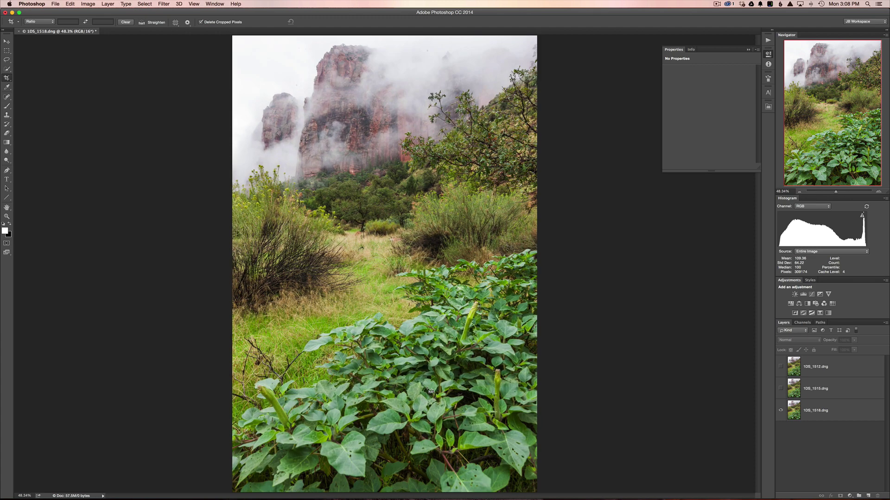
Recheck the alignment of the cropped layers by toggling 1DS_1515.dng and 1DS_1512.dng, leaving all three layers visible.
{"action": "left_click", "coordinate": [780, 389]}
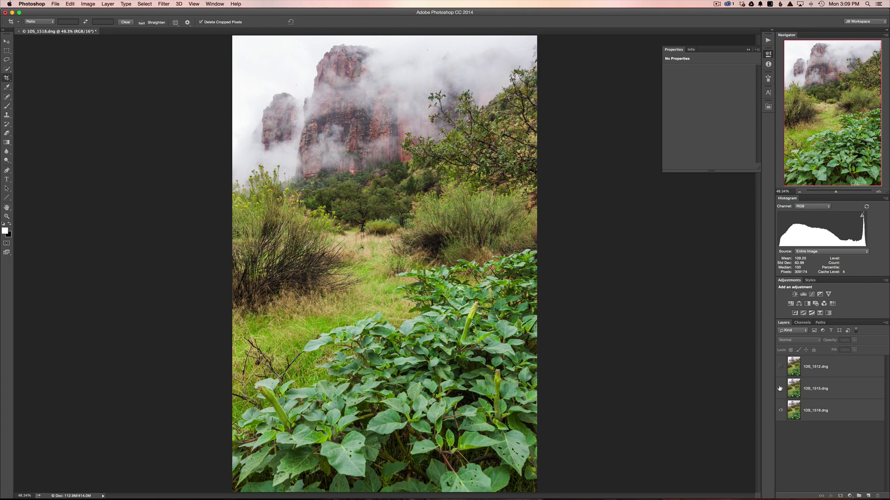
{"action": "left_click", "coordinate": [780, 367]}
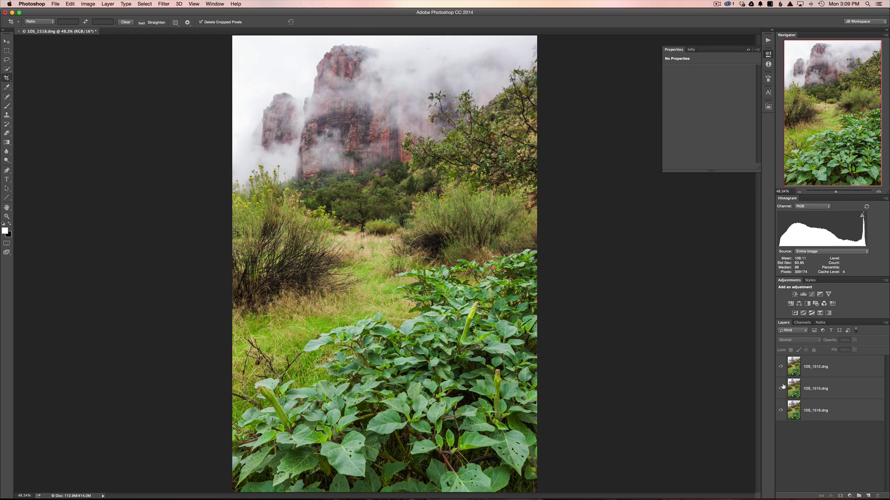
{"action": "left_click", "coordinate": [780, 367]}
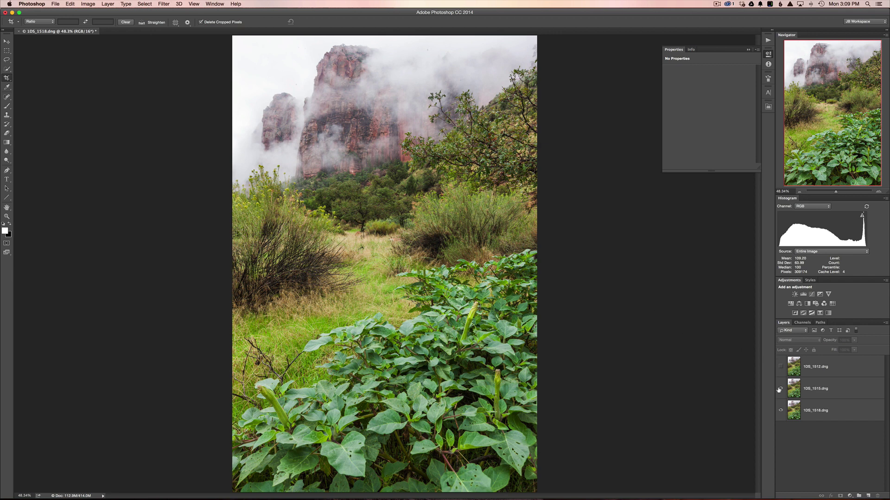
{"action": "left_click", "coordinate": [781, 389]}
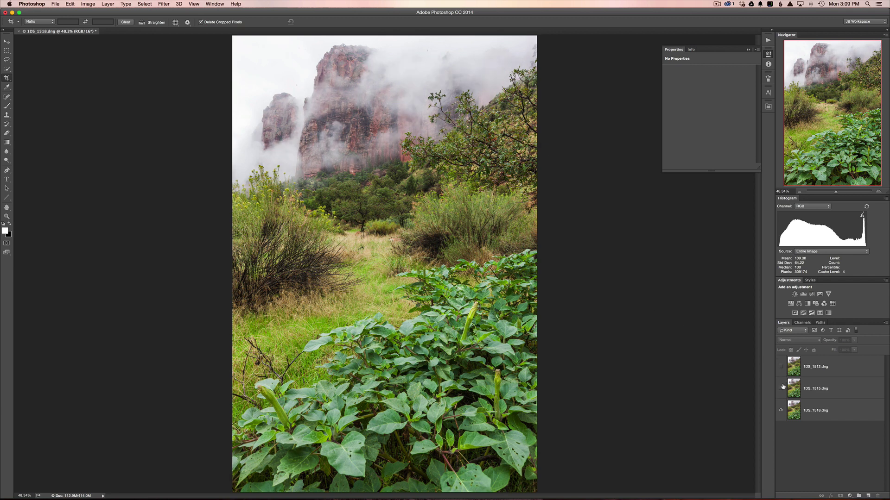
{"action": "left_click", "coordinate": [781, 364]}
Select all three layers and auto-blend them using Stack Images with Seamless Tones and Colors enabled.
{"action": "left_click", "coordinate": [843, 369]}
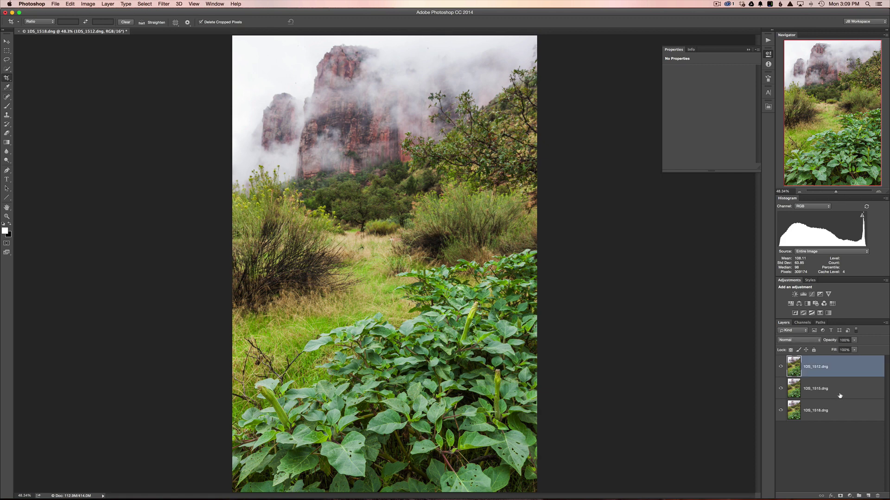
{"action": "left_click", "coordinate": [839, 406], "text": "shift"}
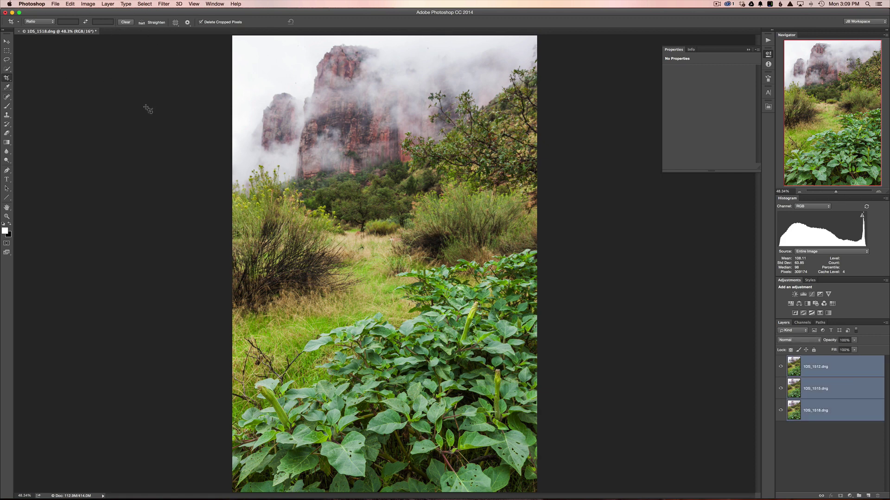
{"action": "left_click", "coordinate": [65, 5]}
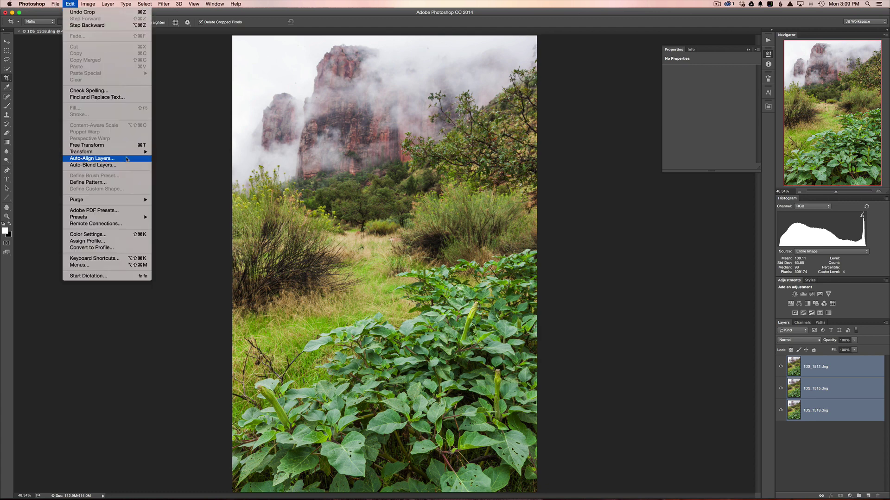
{"action": "left_click", "coordinate": [106, 166]}
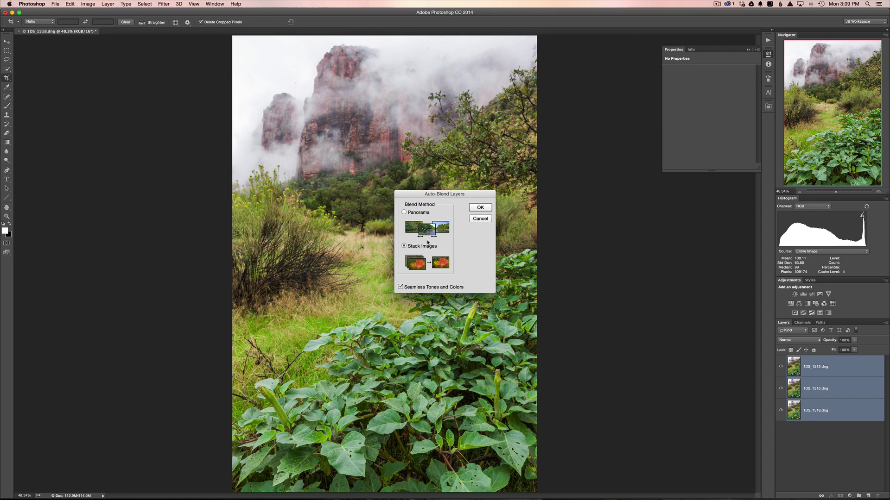
{"action": "left_click", "coordinate": [480, 208]}
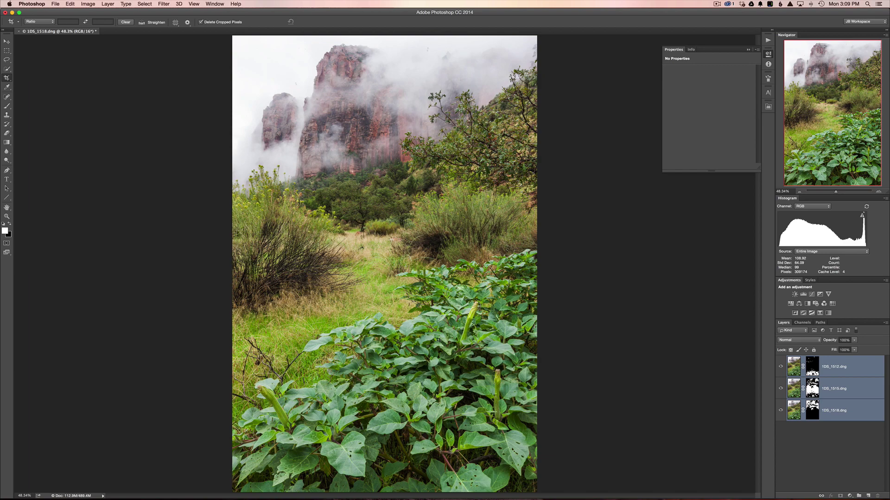
Examine the blended image at 100% from the foreground leaves up to the misty cliffs for sharpness and flaws.
{"action": "key", "text": "super+1"}
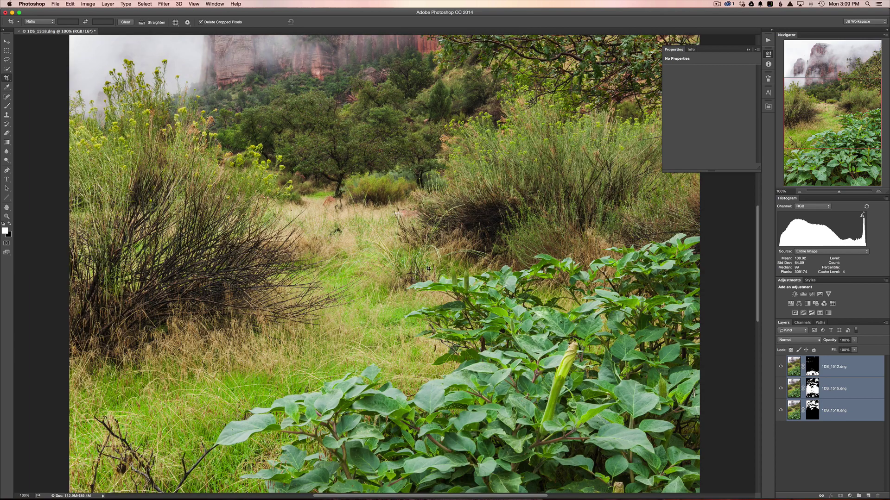
{"action": "scroll", "coordinate": [344, 294], "scroll_direction": "down", "scroll_amount": 10}
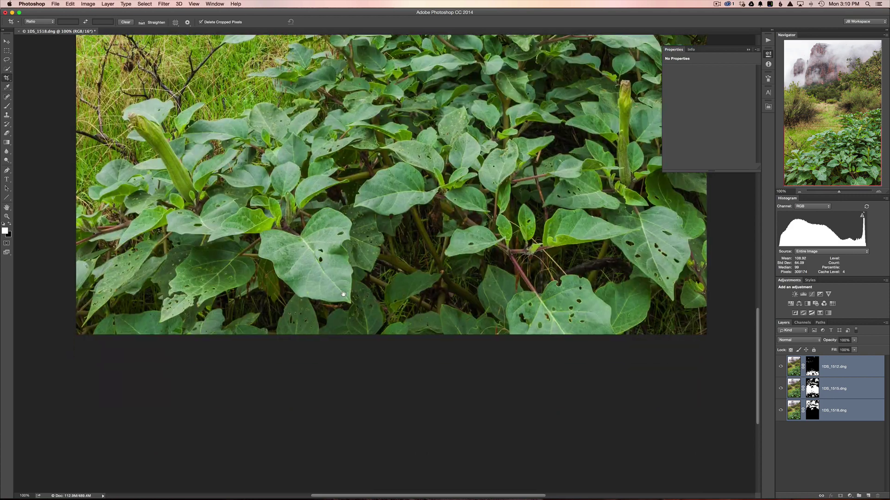
{"action": "scroll", "coordinate": [269, 296], "scroll_direction": "up", "scroll_amount": 2}
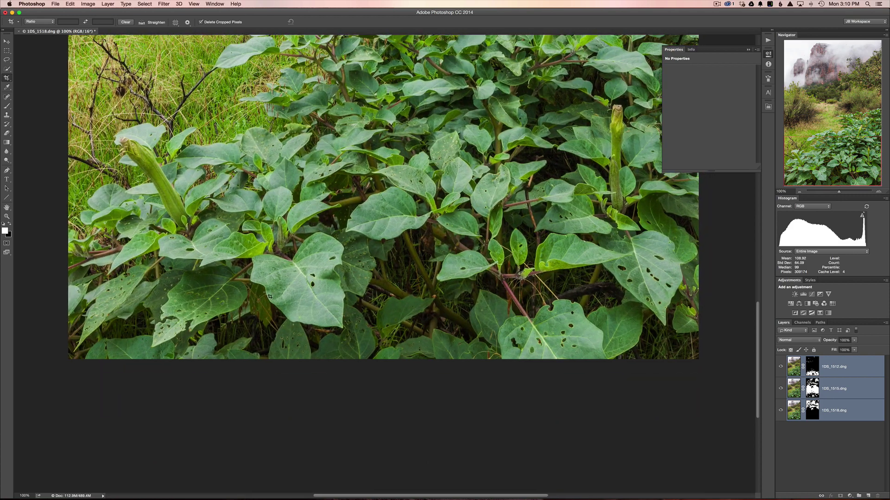
{"action": "scroll", "coordinate": [270, 297], "scroll_direction": "right", "scroll_amount": 5}
{"action": "scroll", "coordinate": [337, 208], "scroll_direction": "left", "scroll_amount": 5}
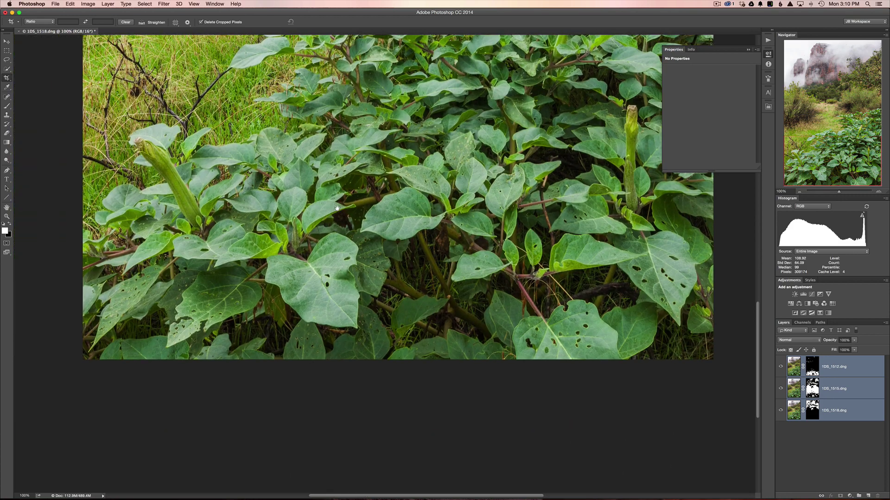
{"action": "scroll", "coordinate": [337, 208], "scroll_direction": "up", "scroll_amount": 5}
{"action": "scroll", "coordinate": [325, 241], "scroll_direction": "right", "scroll_amount": 2}
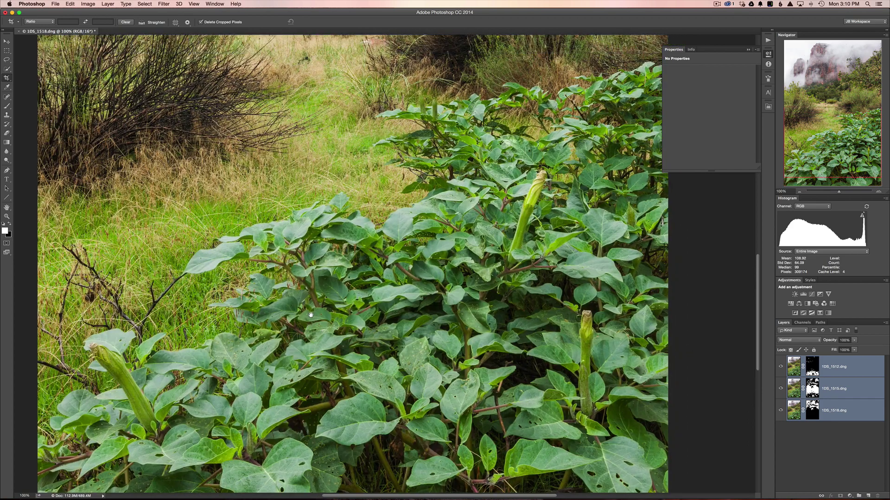
{"action": "scroll", "coordinate": [310, 315], "scroll_direction": "up", "scroll_amount": 5}
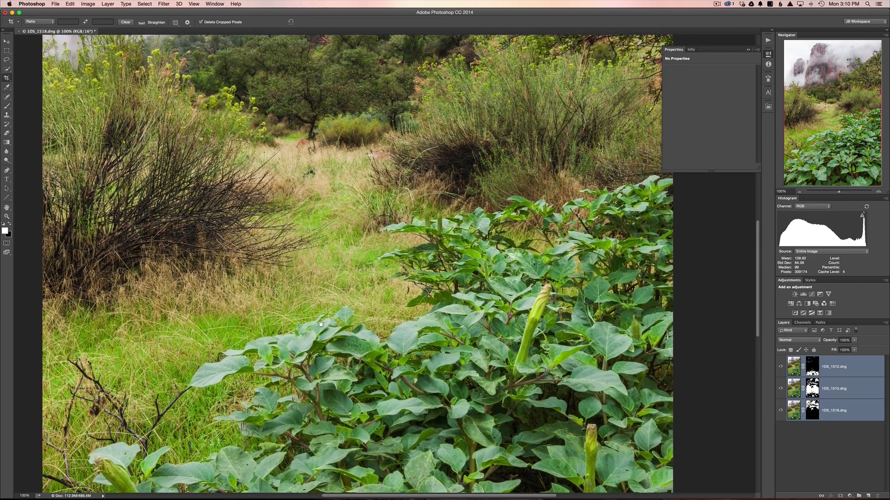
{"action": "scroll", "coordinate": [320, 324], "scroll_direction": "up", "scroll_amount": 5}
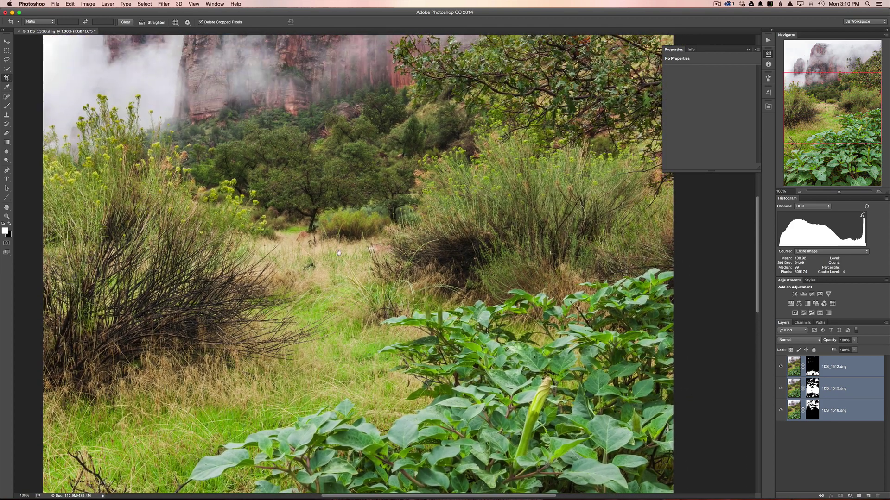
{"action": "scroll", "coordinate": [340, 252], "scroll_direction": "up", "scroll_amount": 5}
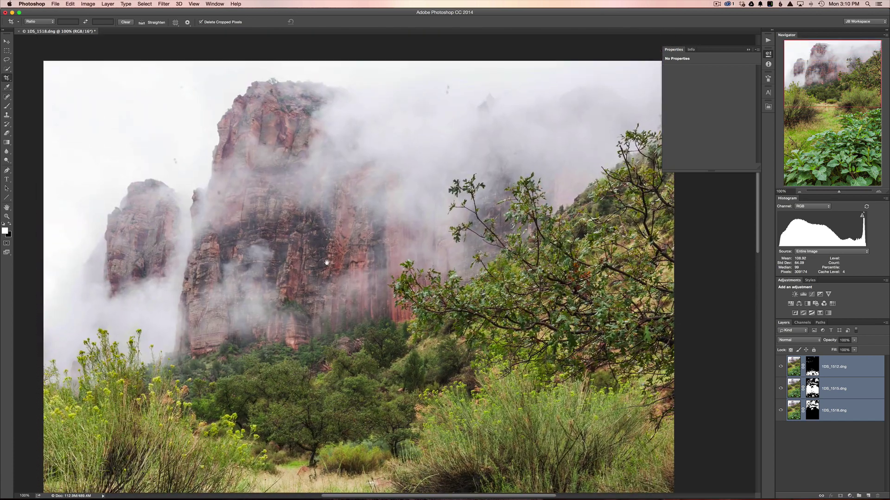
{"action": "left_click_drag", "start_coordinate": [327, 262], "coordinate": [397, 249]}
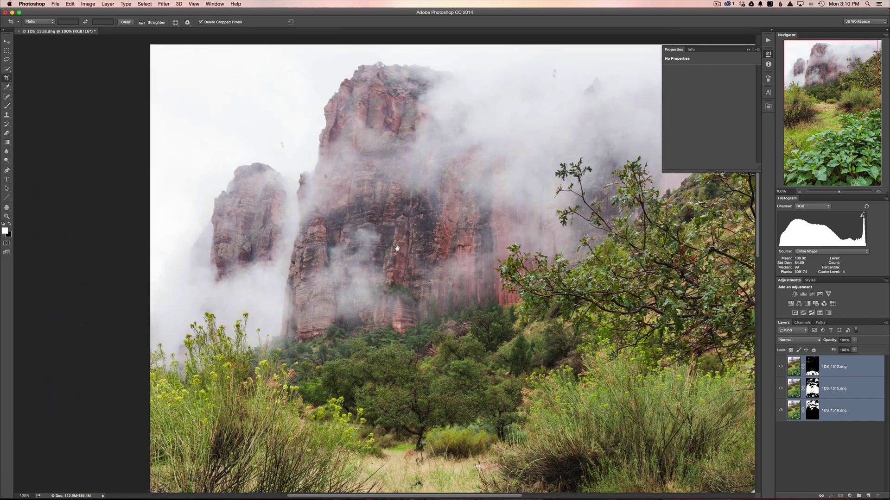
{"action": "scroll", "coordinate": [398, 248], "scroll_direction": "down", "scroll_amount": 3}
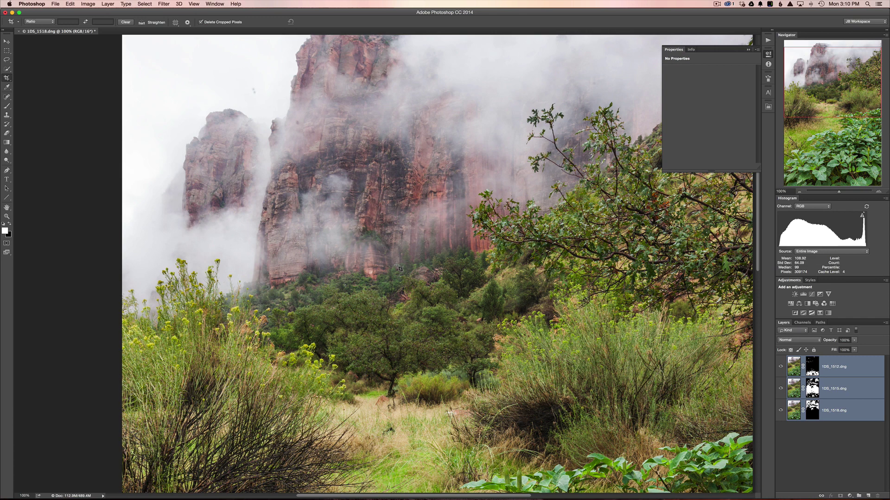
Add a new empty layer named Cleanup above 1DS_1512.dng.
{"action": "left_click", "coordinate": [861, 365]}
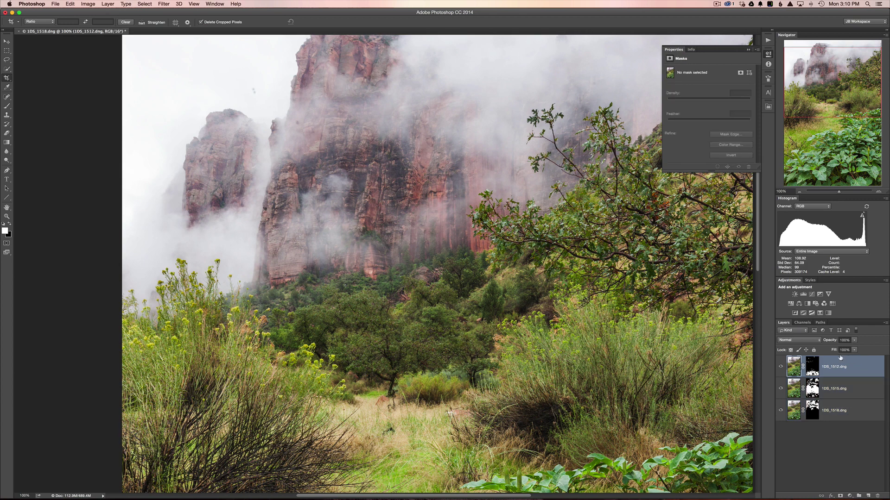
{"action": "key", "text": "super+shift+n"}
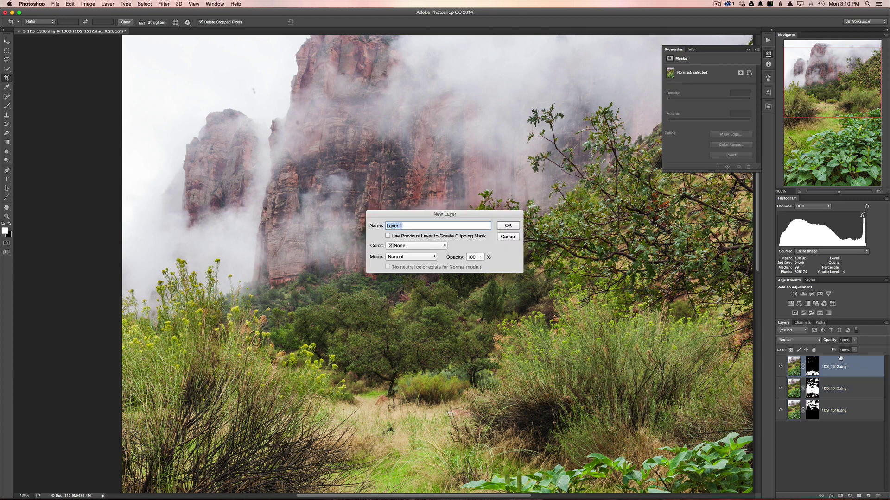
{"action": "type", "text": "Cleanup"}
{"action": "key", "text": "Return"}
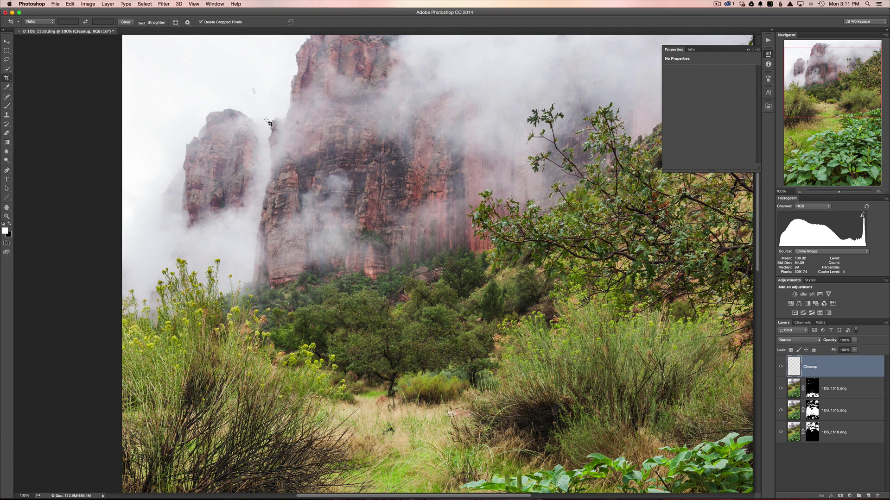
Remove the dust spots in the sky between the peaks and on both rock faces with the Content-Aware Spot Healing Brush, sampling all layers.
{"action": "key", "text": "j"}
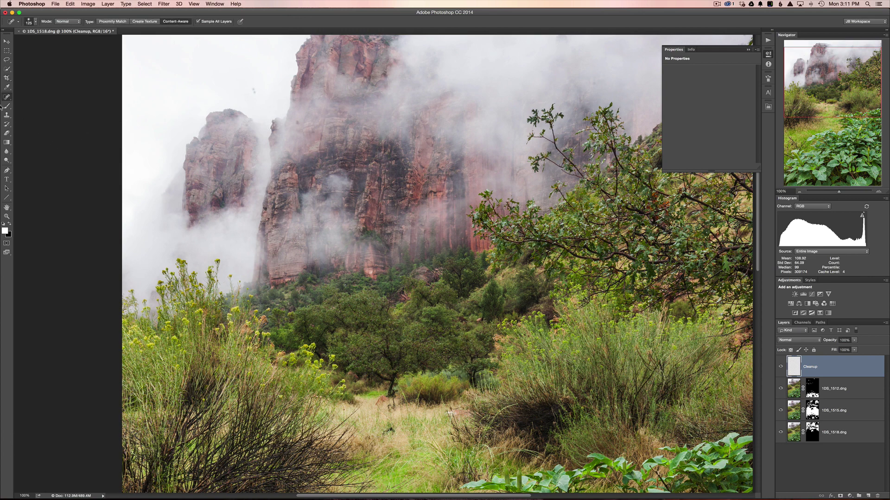
{"action": "left_click", "coordinate": [7, 98]}
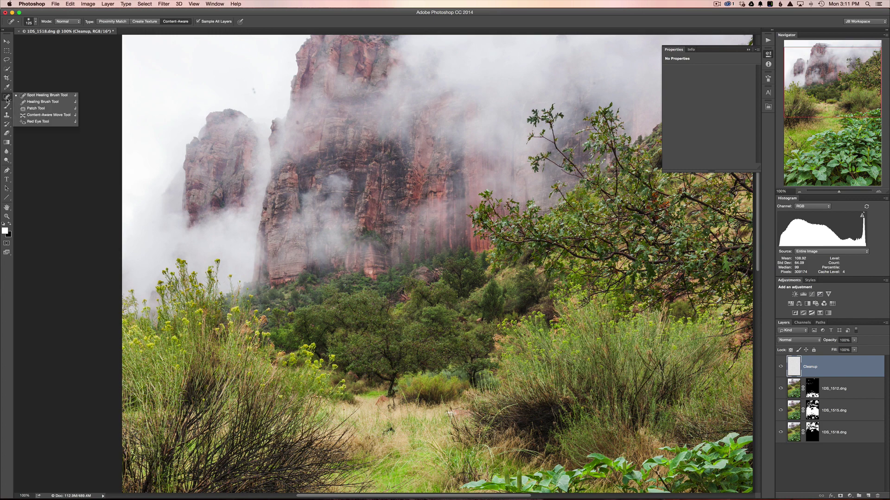
{"action": "left_click", "coordinate": [44, 95]}
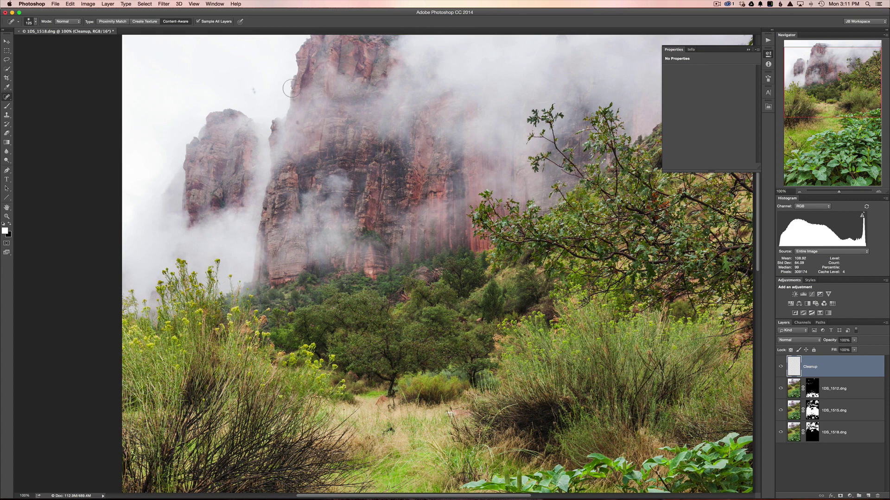
{"action": "key", "text": "z"}
{"action": "left_click_drag", "start_coordinate": [266, 87], "coordinate": [294, 92]}
{"action": "key", "text": "j"}
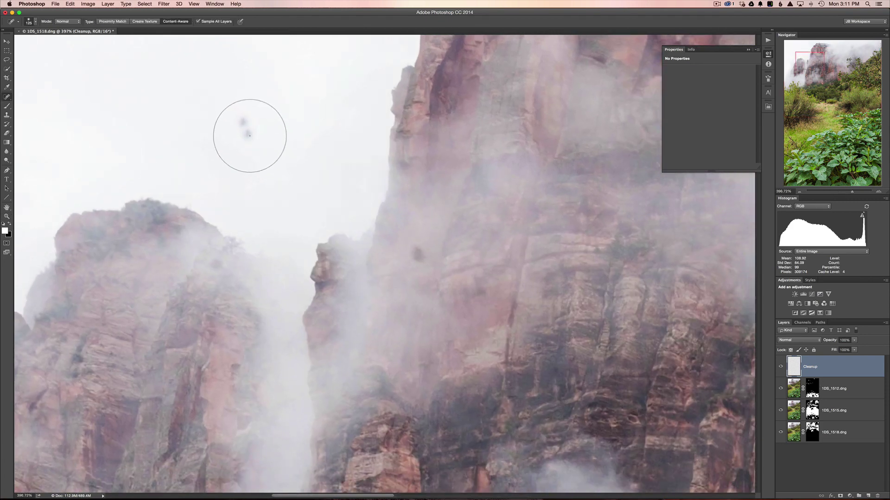
{"action": "left_click", "coordinate": [242, 121]}
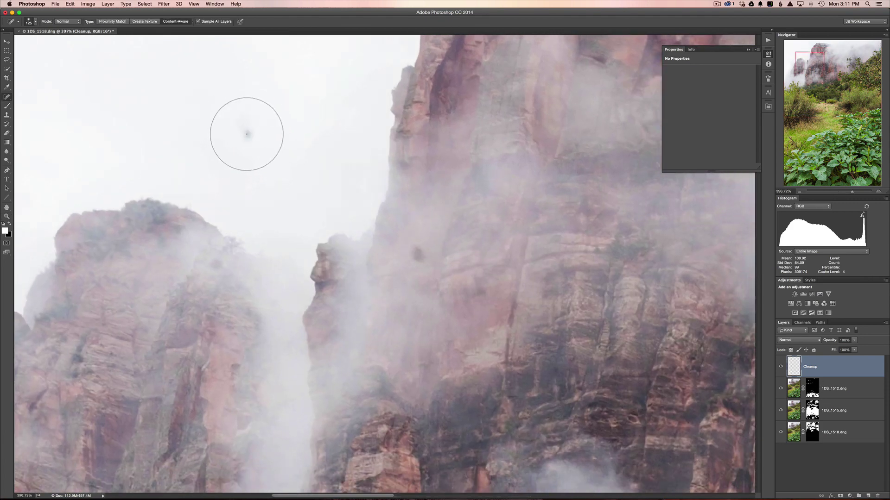
{"action": "left_click", "coordinate": [246, 136]}
{"action": "left_click", "coordinate": [417, 254]}
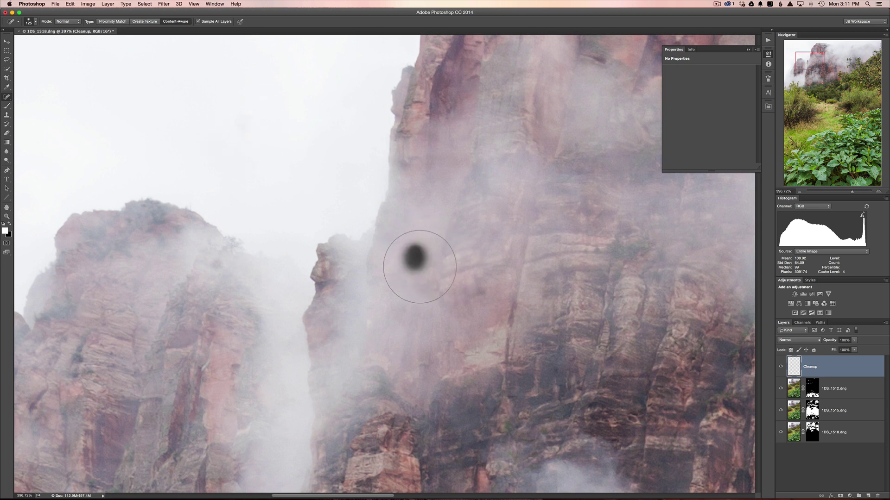
{"action": "left_click", "coordinate": [215, 263]}
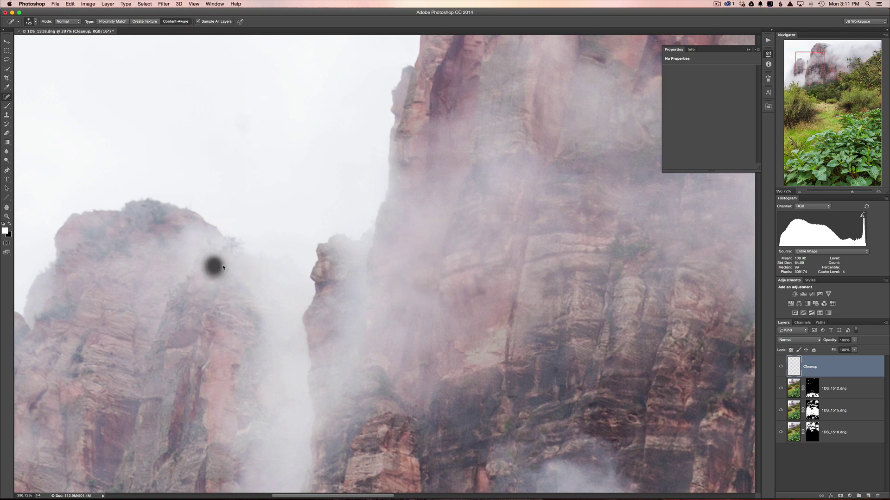
{"action": "left_click", "coordinate": [218, 264]}
Reduce the healing brush size to 74 and remove the two faint spots in the white sky near the image's top edge.
{"action": "left_click_drag", "start_coordinate": [241, 329], "coordinate": [225, 328]}
{"action": "scroll", "coordinate": [241, 297], "scroll_direction": "left", "scroll_amount": 10}
{"action": "scroll", "coordinate": [241, 296], "scroll_direction": "up", "scroll_amount": 3}
{"action": "scroll", "coordinate": [250, 267], "scroll_direction": "left", "scroll_amount": 5}
{"action": "scroll", "coordinate": [250, 266], "scroll_direction": "up", "scroll_amount": 10}
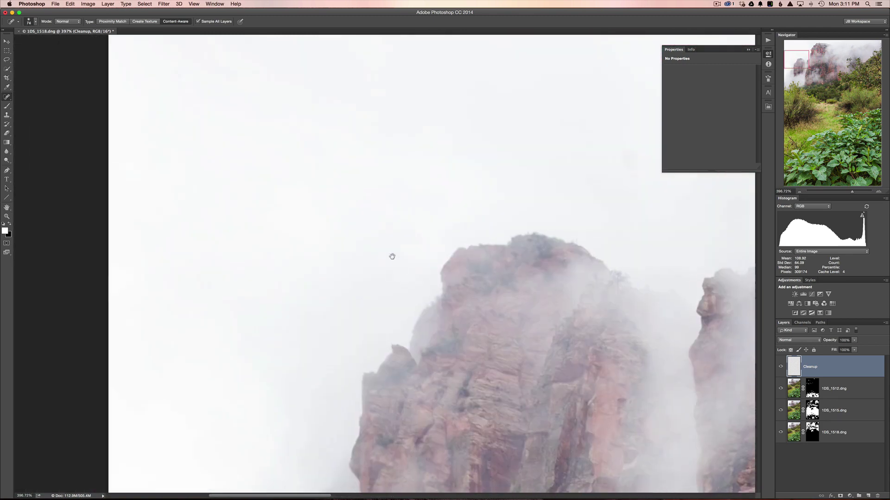
{"action": "scroll", "coordinate": [336, 284], "scroll_direction": "up", "scroll_amount": 3}
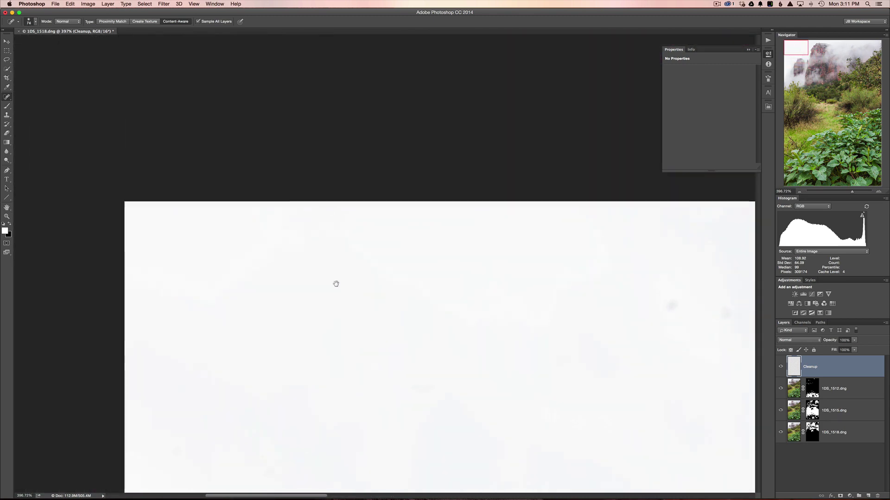
{"action": "scroll", "coordinate": [397, 260], "scroll_direction": "right", "scroll_amount": 10}
{"action": "scroll", "coordinate": [398, 260], "scroll_direction": "down", "scroll_amount": 3}
{"action": "left_click", "coordinate": [437, 201]}
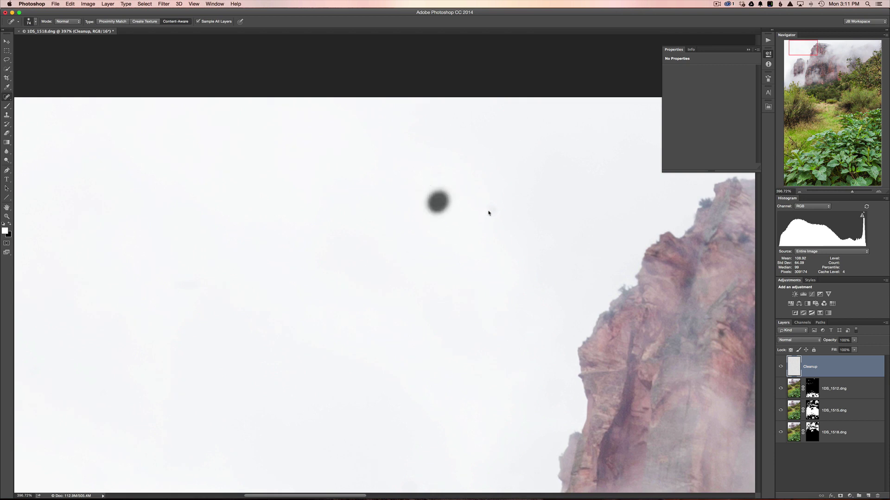
{"action": "left_click", "coordinate": [488, 209]}
Heal the dark smudges in the fog near the image's upper edge, beyond the main peak and beside the faint trees.
{"action": "scroll", "coordinate": [334, 233], "scroll_direction": "right", "scroll_amount": 10}
{"action": "scroll", "coordinate": [333, 232], "scroll_direction": "down", "scroll_amount": 2}
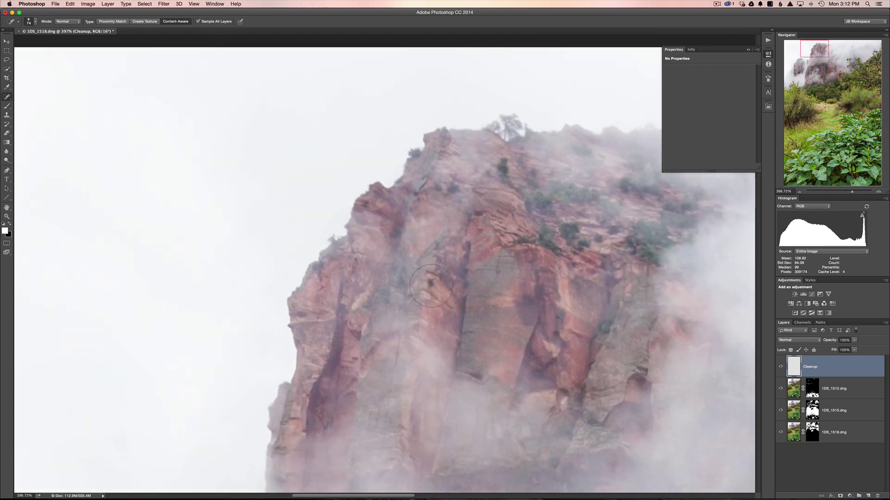
{"action": "left_click_drag", "start_coordinate": [468, 272], "coordinate": [318, 253]}
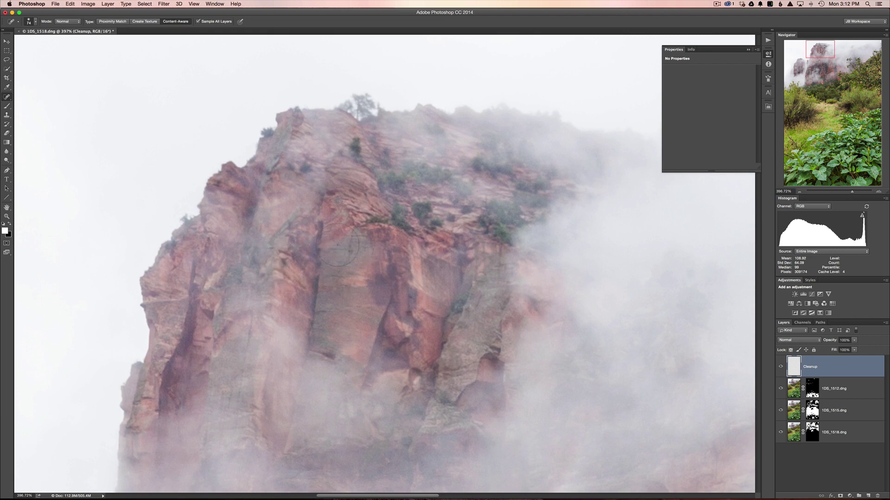
{"action": "left_click_drag", "start_coordinate": [489, 223], "coordinate": [350, 227]}
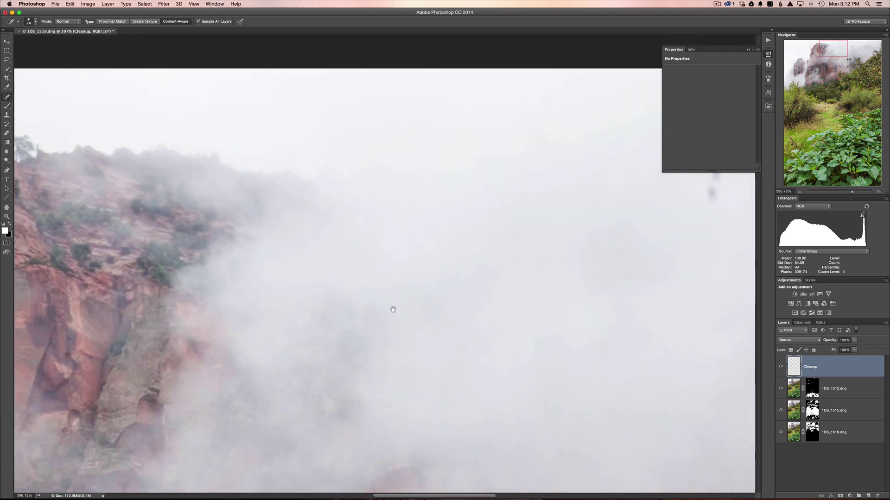
{"action": "left_click_drag", "start_coordinate": [391, 306], "coordinate": [266, 281]}
{"action": "left_click_drag", "start_coordinate": [389, 236], "coordinate": [245, 264]}
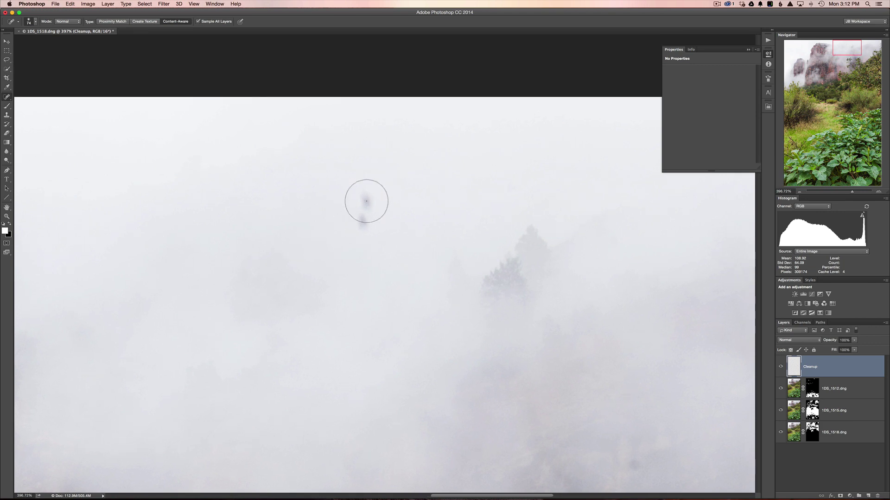
{"action": "left_click_drag", "start_coordinate": [366, 197], "coordinate": [356, 237]}
{"action": "left_click_drag", "start_coordinate": [363, 191], "coordinate": [376, 190]}
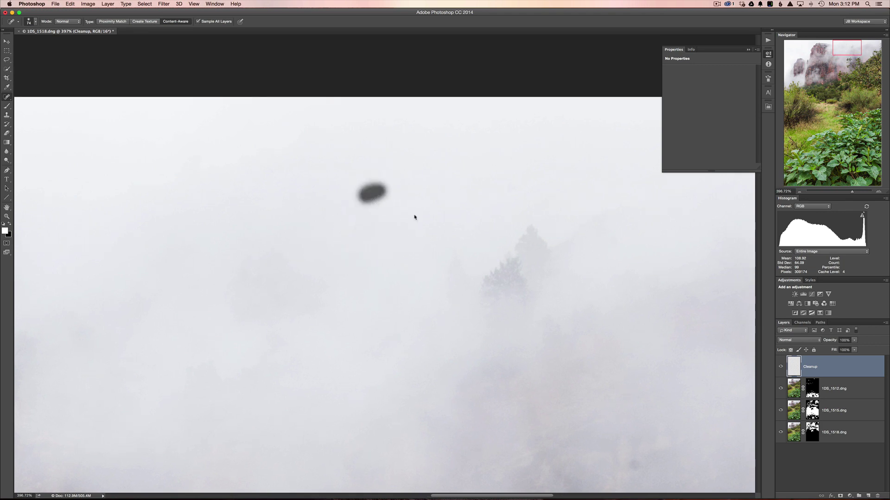
Heal the remaining spot in the fog above the oak branches, inspect the sky's far corner and fit the image to the window.
{"action": "mouse_move", "coordinate": [374, 244]}
{"action": "left_mouse_down"}
{"action": "mouse_move", "coordinate": [335, 201]}
{"action": "mouse_move", "coordinate": [74, 60]}
{"action": "left_mouse_up"}
{"action": "left_click", "coordinate": [338, 253]}
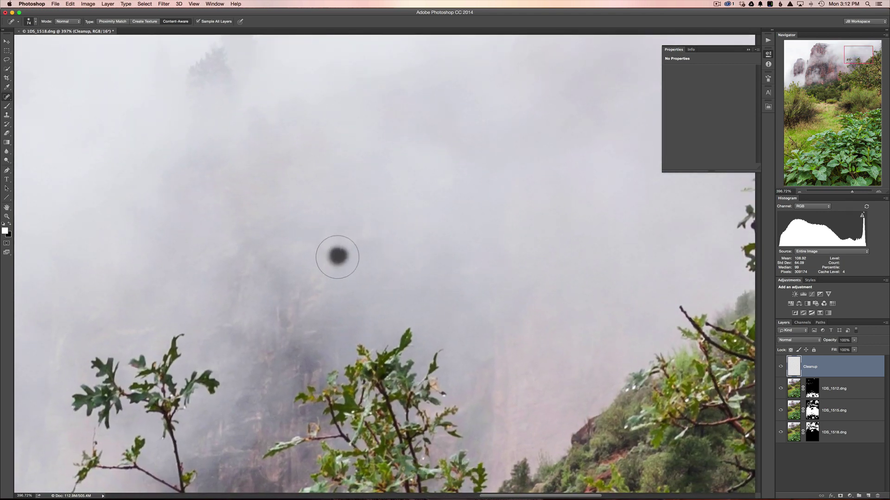
{"action": "left_click_drag", "start_coordinate": [423, 225], "coordinate": [377, 250]}
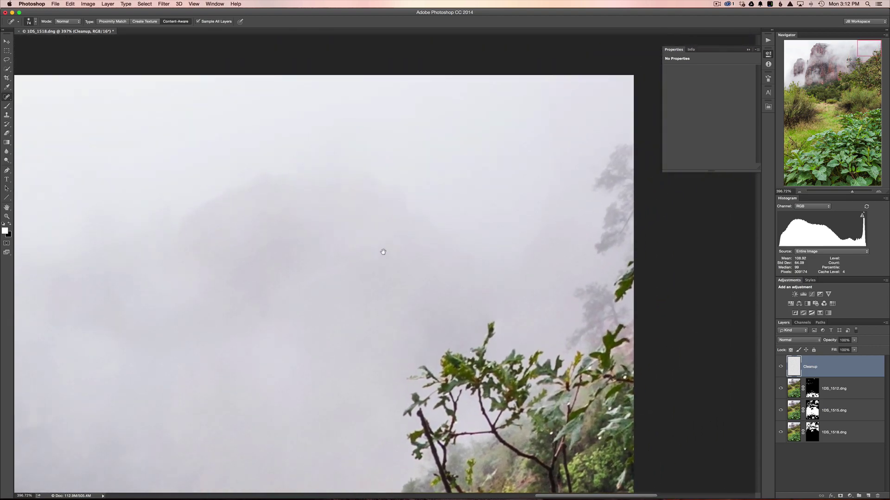
{"action": "left_click_drag", "start_coordinate": [295, 316], "coordinate": [419, 261]}
{"action": "key", "text": "super+0"}
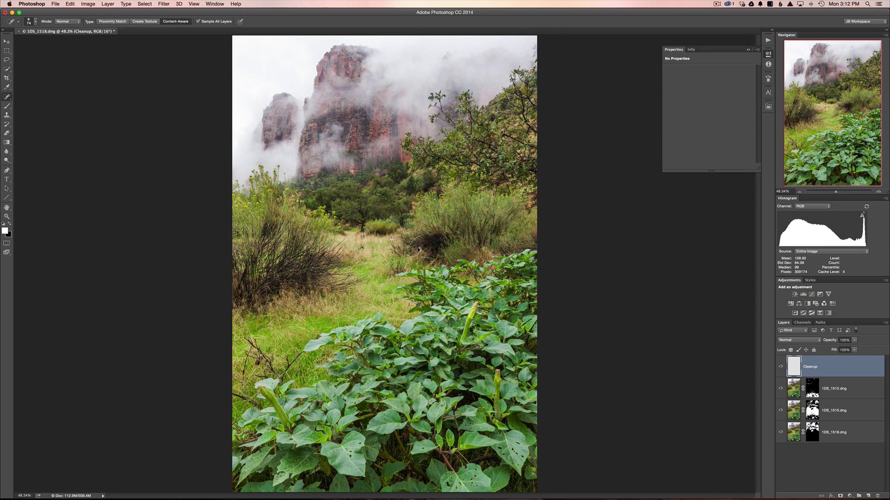
Stamp all visible layers into a new merged layer and apply Auto Color, Auto Contrast and Auto Tone to it.
{"action": "key", "text": "super+alt+shift+e"}
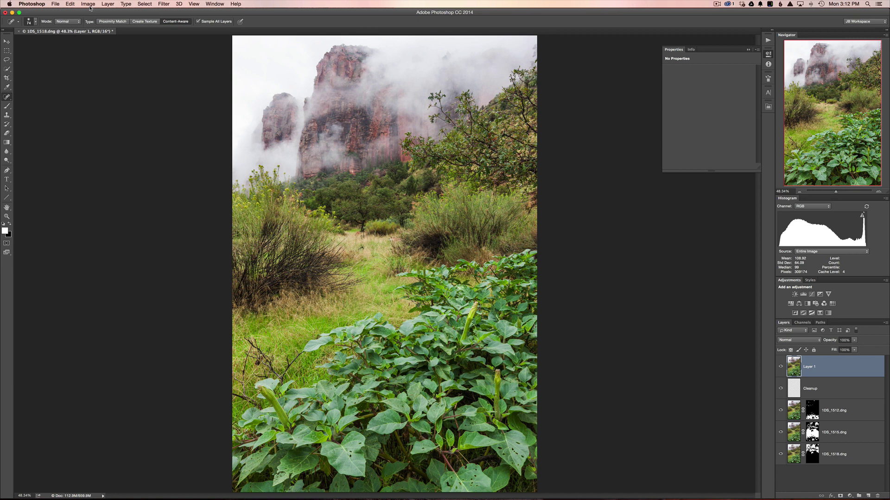
{"action": "left_click", "coordinate": [89, 4]}
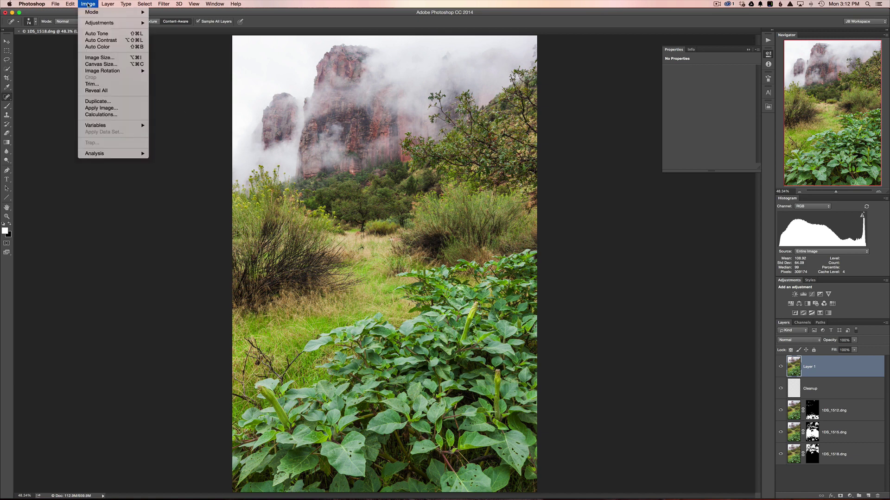
{"action": "left_click", "coordinate": [100, 47]}
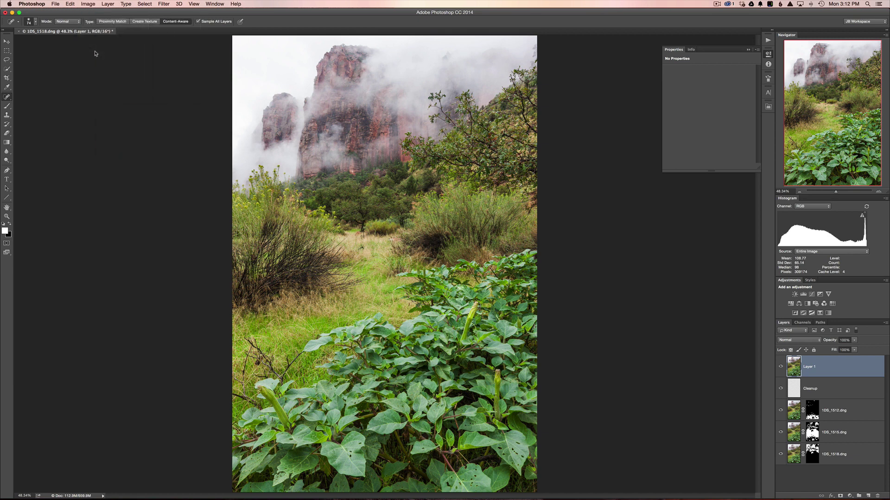
{"action": "left_click", "coordinate": [88, 4]}
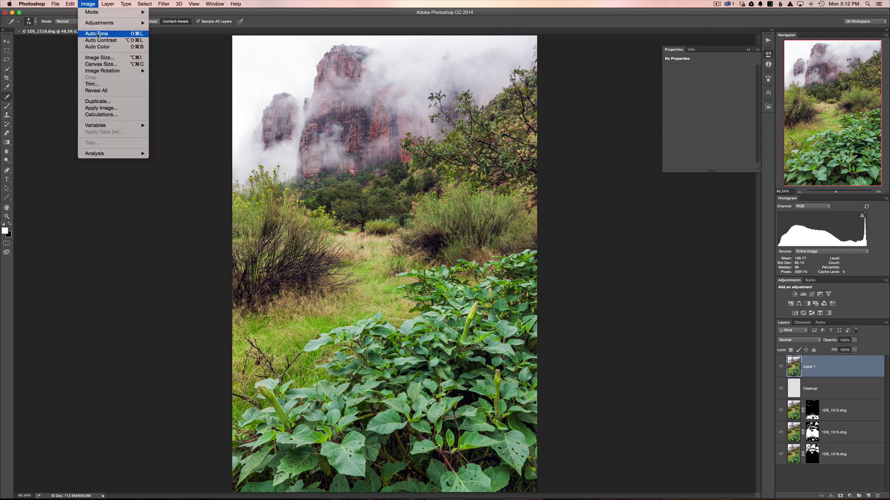
{"action": "left_click", "coordinate": [99, 41]}
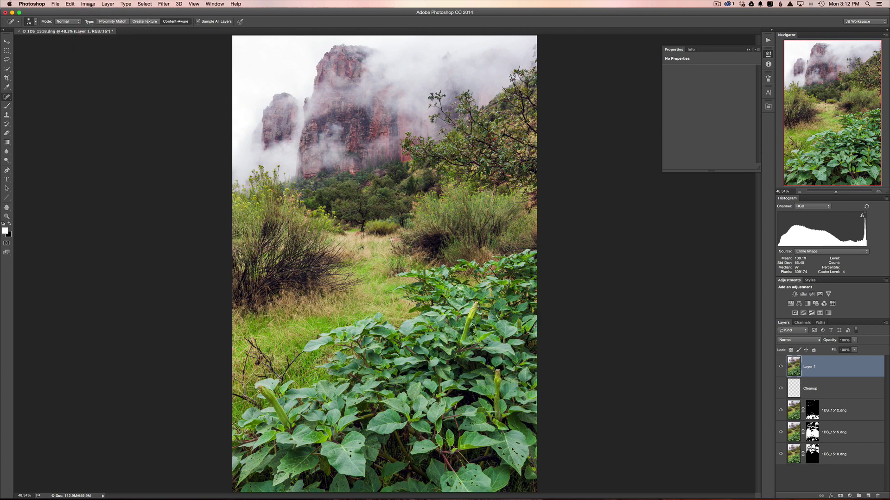
{"action": "left_click", "coordinate": [92, 4]}
{"action": "left_click", "coordinate": [100, 34]}
Compare the merged layer's corrections before and after, and lower its opacity to about 60%.
{"action": "left_click", "coordinate": [781, 366]}
{"action": "left_click", "coordinate": [780, 366]}
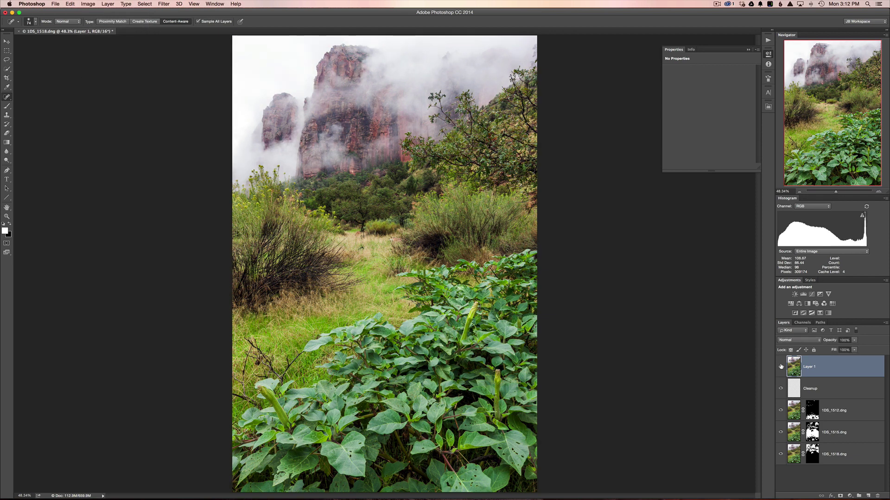
{"action": "left_click", "coordinate": [780, 367]}
{"action": "left_click", "coordinate": [780, 366]}
{"action": "left_click", "coordinate": [781, 367]}
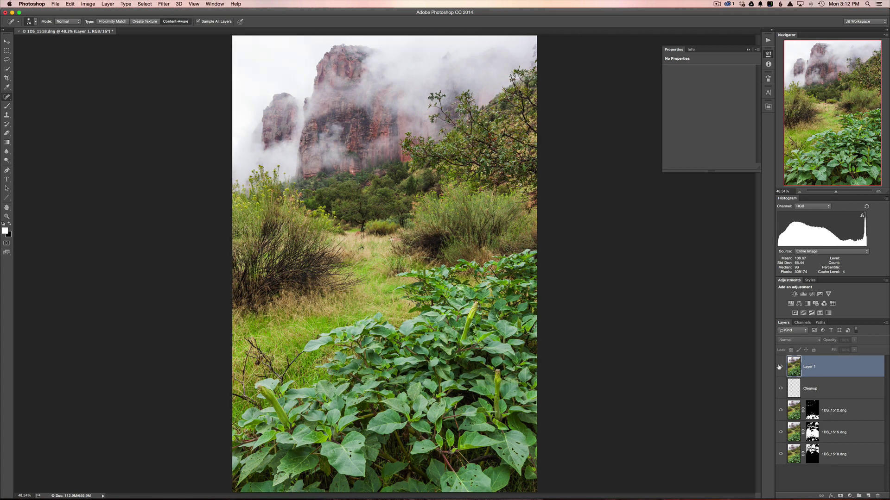
{"action": "left_click", "coordinate": [779, 367]}
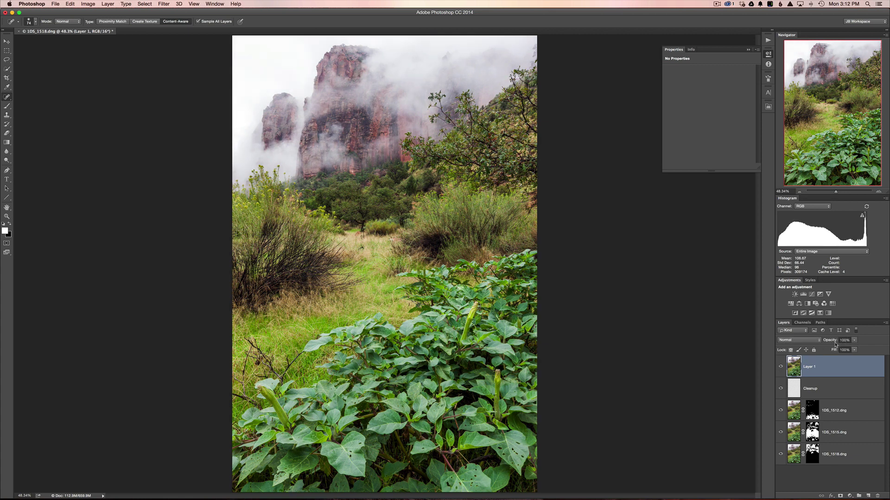
{"action": "left_click_drag", "start_coordinate": [830, 341], "coordinate": [823, 361]}
{"action": "mouse_move", "coordinate": [817, 268]}
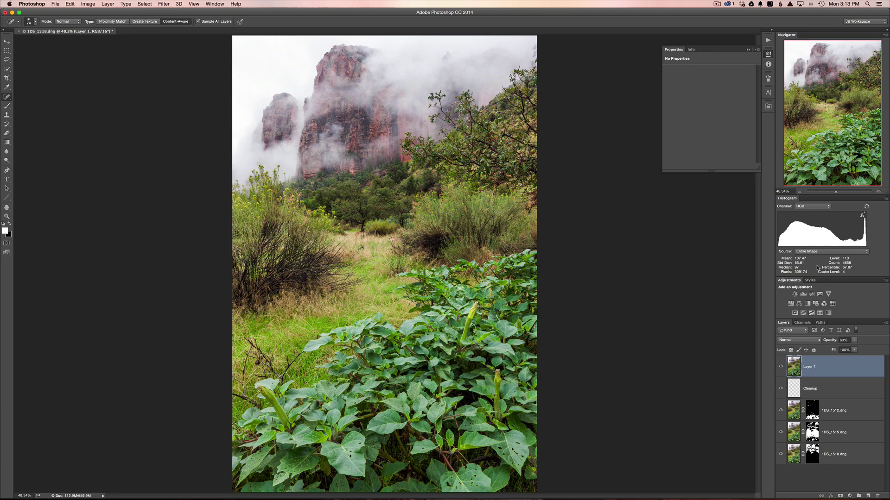
Add a Levels adjustment layer with midtones 0.82 and white point 233, compare its effect, and invert its mask to black.
{"action": "left_click", "coordinate": [803, 295]}
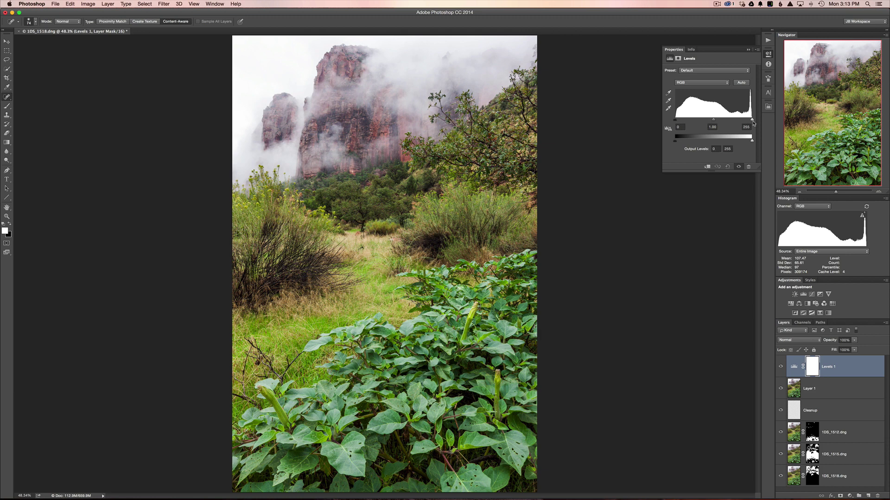
{"action": "left_click_drag", "start_coordinate": [752, 119], "coordinate": [714, 122]}
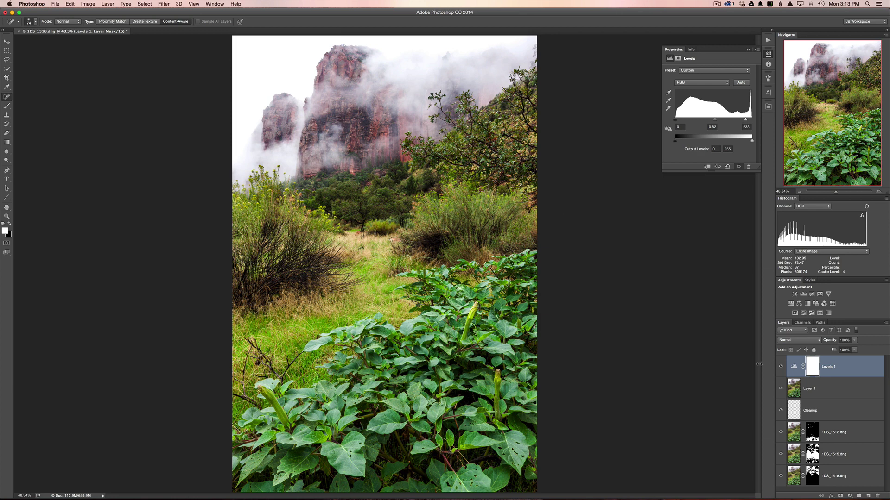
{"action": "left_click", "coordinate": [781, 366]}
{"action": "left_click", "coordinate": [780, 366]}
{"action": "key", "text": "v"}
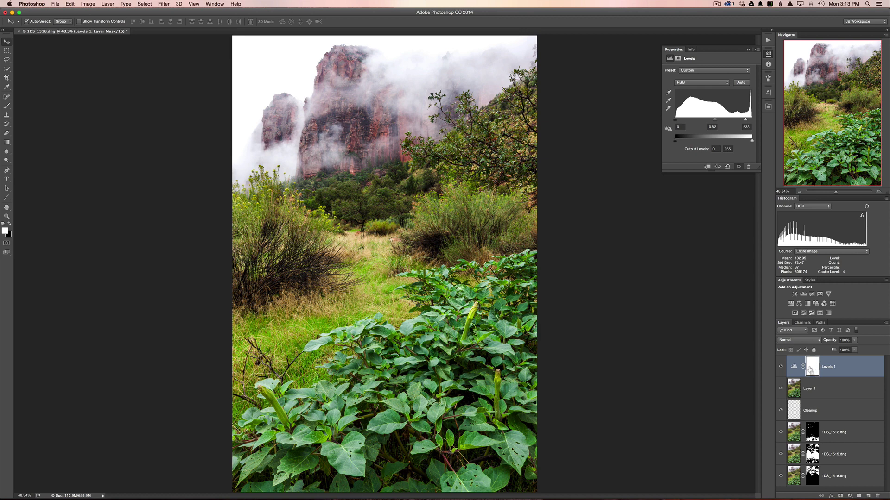
{"action": "key", "text": "super+i"}
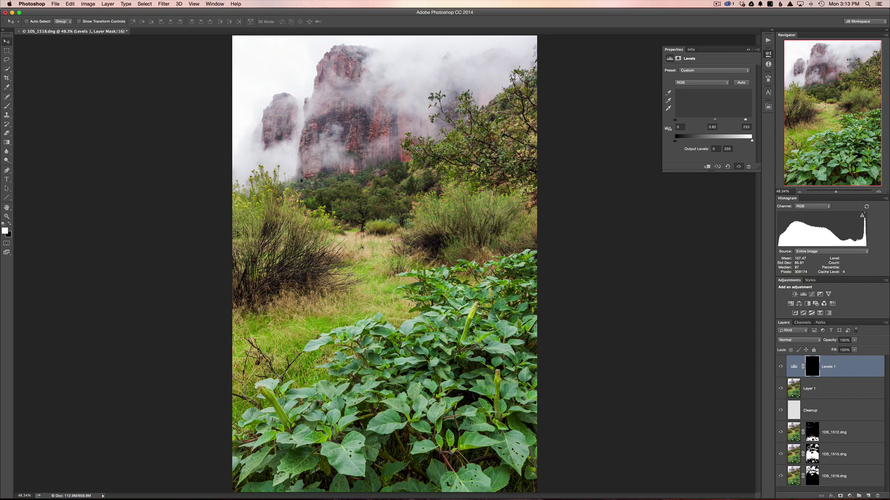
Compare the color channels, load the Blue channel as a selection, save it as a new alpha channel and deselect.
{"action": "left_click", "coordinate": [802, 322]}
{"action": "left_click", "coordinate": [788, 331]}
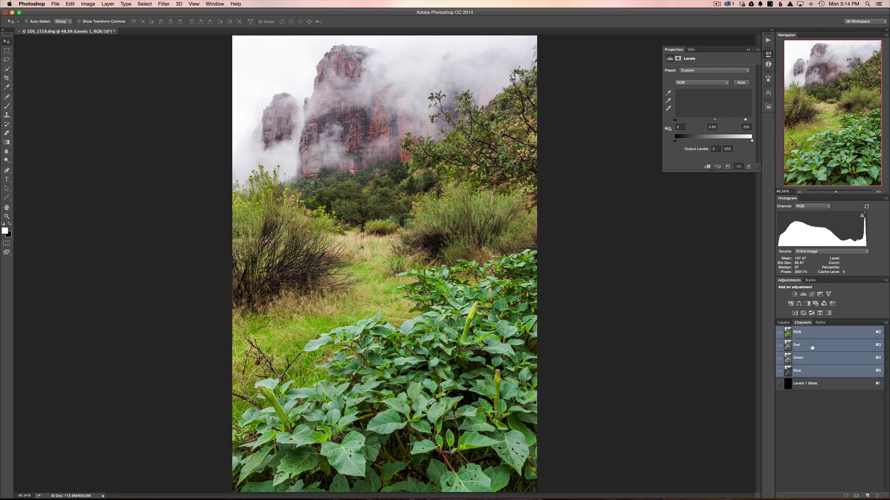
{"action": "left_click", "coordinate": [801, 346]}
{"action": "left_click", "coordinate": [810, 359]}
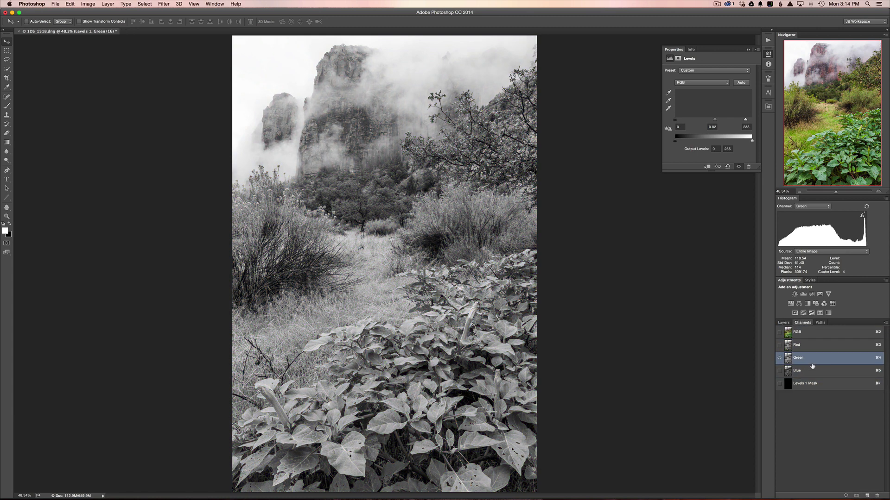
{"action": "left_click", "coordinate": [812, 369]}
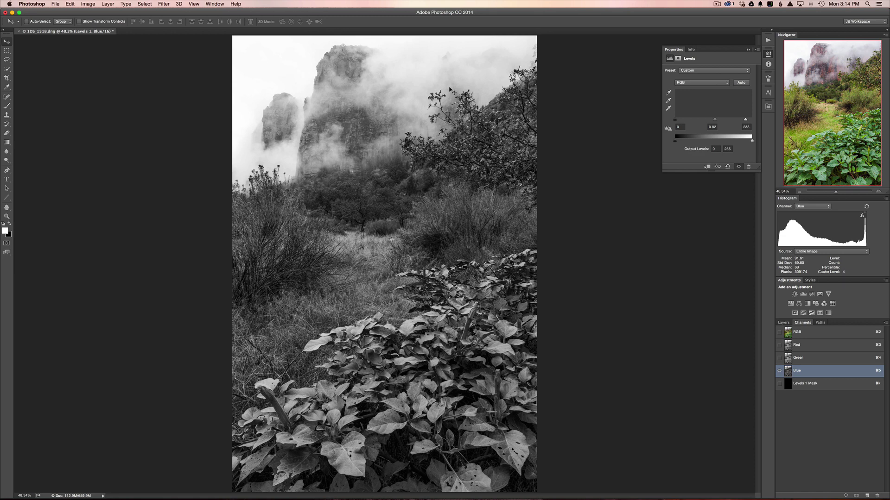
{"action": "left_click", "coordinate": [788, 372], "text": "super"}
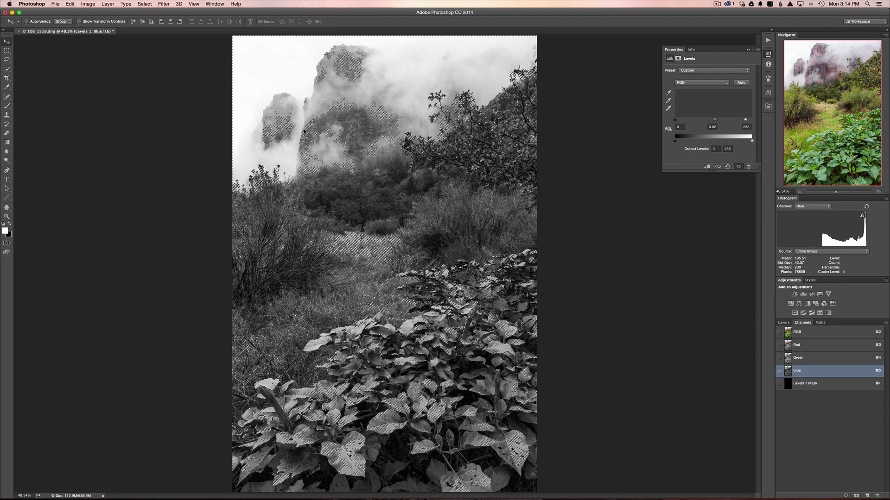
{"action": "left_click", "coordinate": [856, 495]}
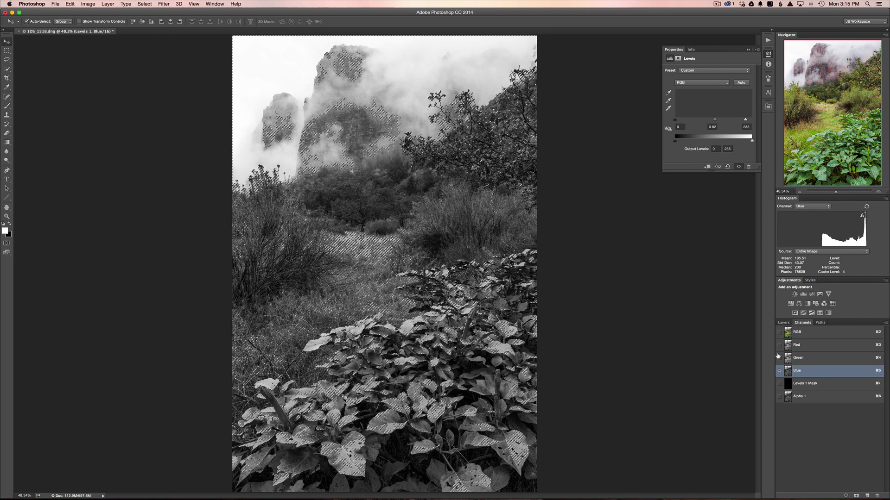
{"action": "key", "text": "super+d"}
Increase the new alpha channel's contrast using Levels with midtones 0.27 and white input 208.
{"action": "left_click", "coordinate": [810, 399]}
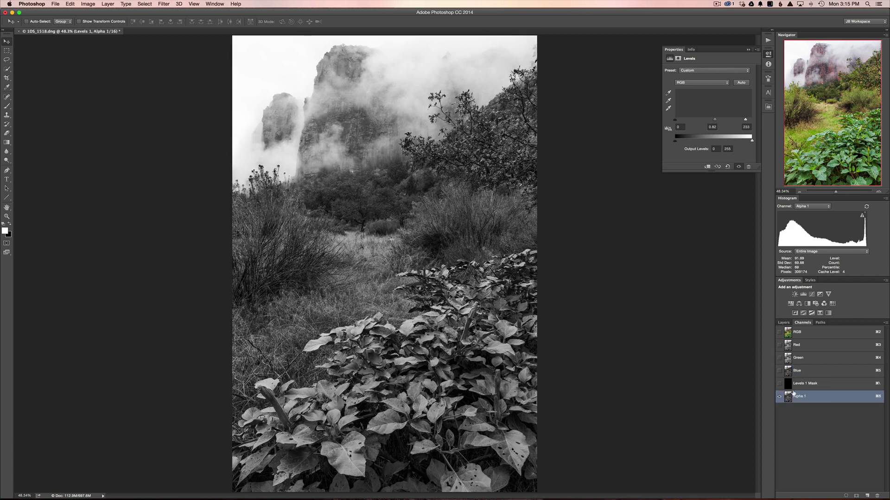
{"action": "key", "text": "super+l"}
{"action": "left_click_drag", "start_coordinate": [539, 149], "coordinate": [608, 180]}
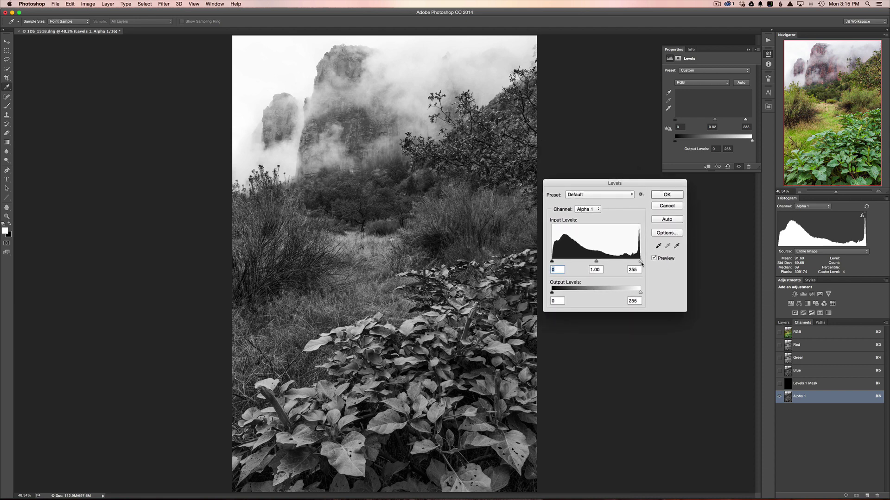
{"action": "mouse_move", "coordinate": [641, 262]}
{"action": "left_mouse_down"}
{"action": "mouse_move", "coordinate": [594, 263]}
{"action": "mouse_move", "coordinate": [631, 265]}
{"action": "mouse_move", "coordinate": [623, 265]}
{"action": "left_mouse_up"}
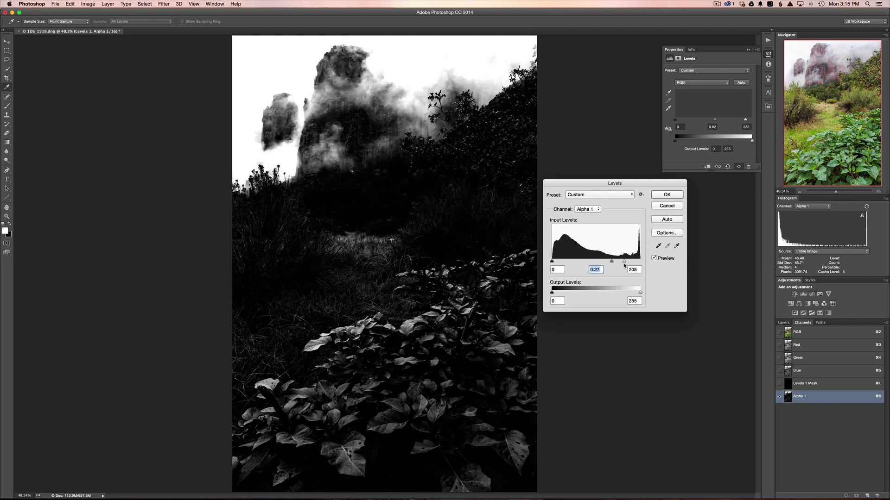
{"action": "key", "text": "Tab"}
{"action": "left_click", "coordinate": [667, 195]}
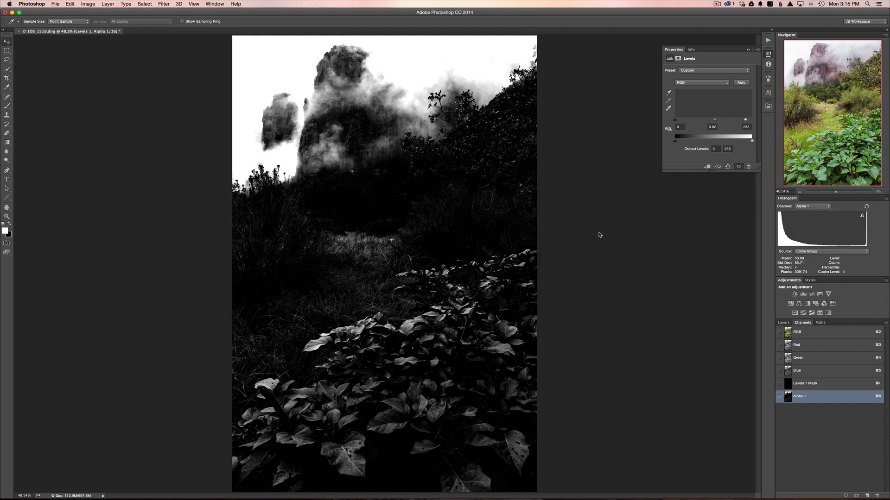
{"action": "key", "text": "v"}
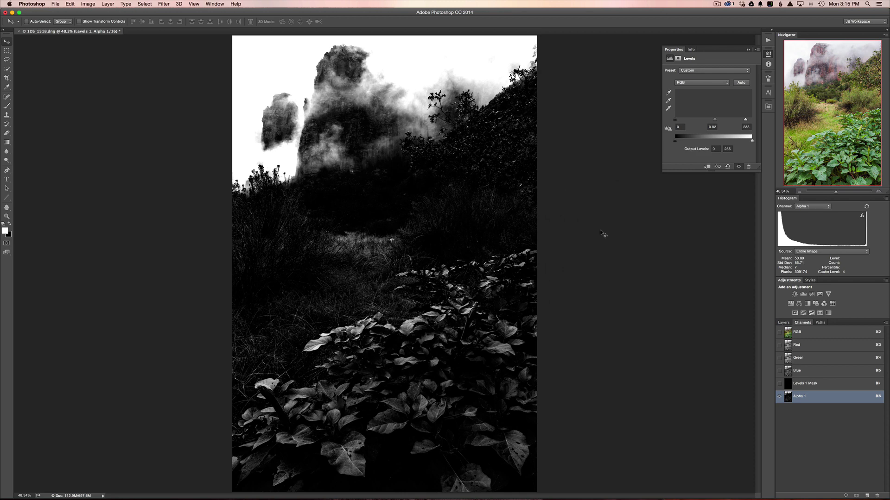
Invert the contrasty alpha channel to make the sky black and the landscape white.
{"action": "left_click", "coordinate": [783, 323]}
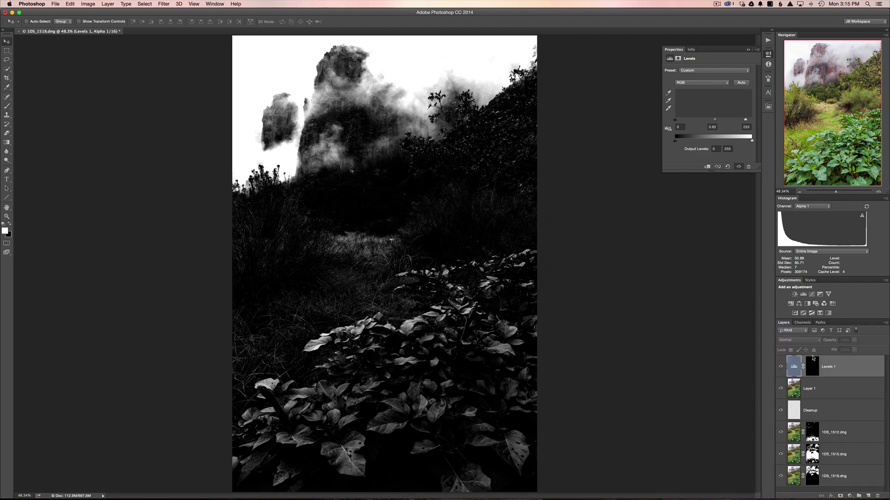
{"action": "left_click", "coordinate": [811, 365]}
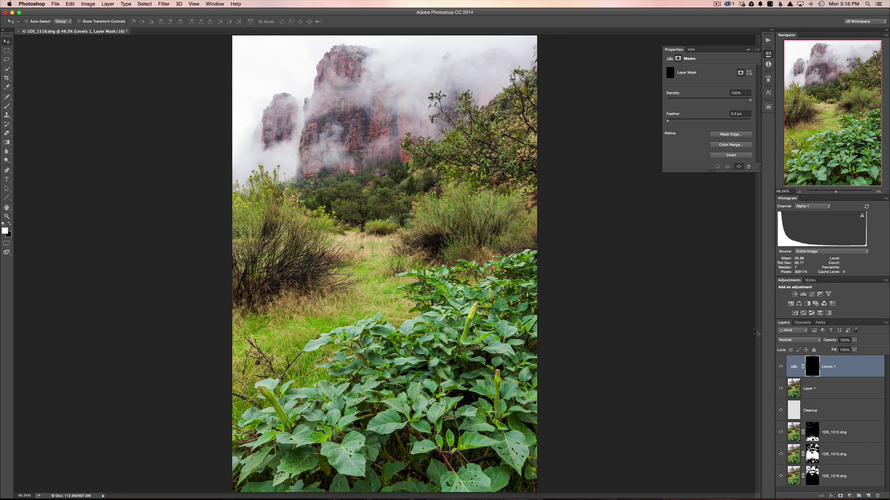
{"action": "left_click", "coordinate": [802, 323]}
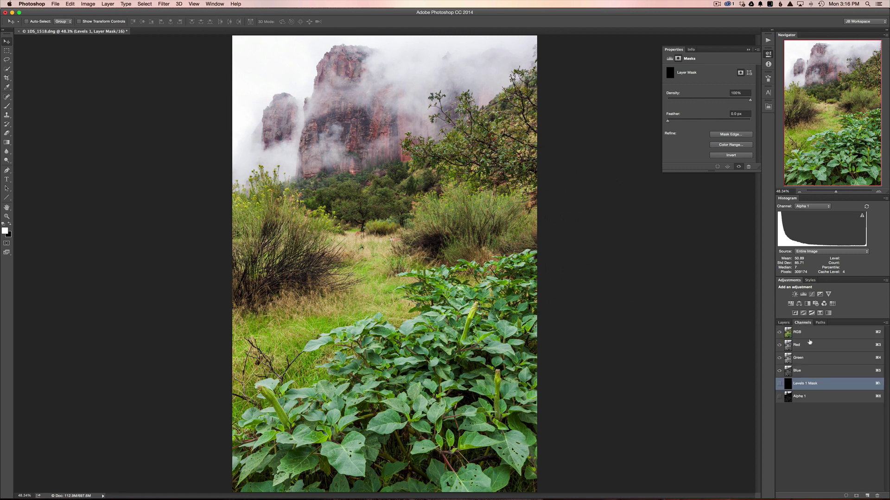
{"action": "left_click", "coordinate": [794, 397]}
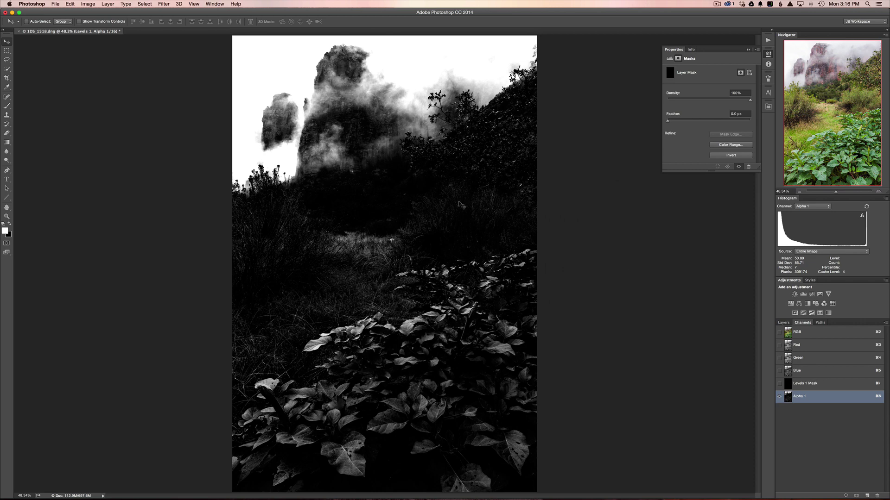
{"action": "key", "text": "super+i"}
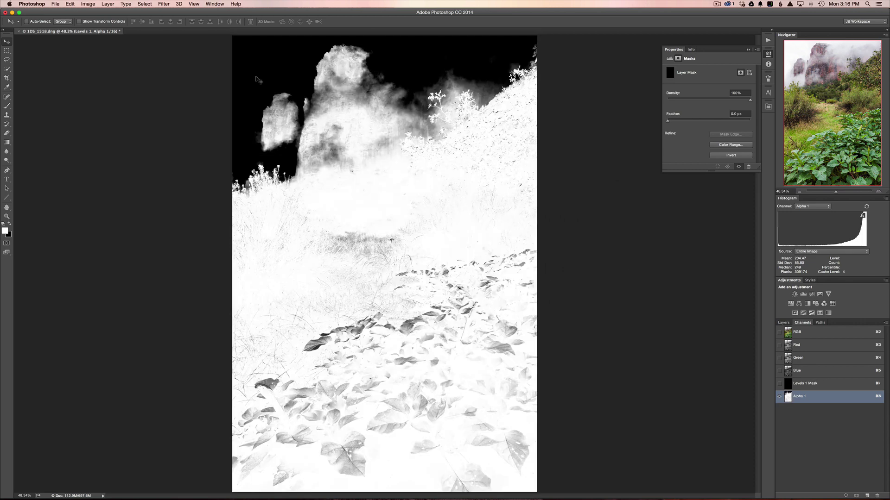
Load the inverted alpha channel as a selection, target the Levels adjustment's layer mask, and hide the selection edges.
{"action": "left_click", "coordinate": [787, 396], "text": "super"}
{"action": "left_click", "coordinate": [783, 323]}
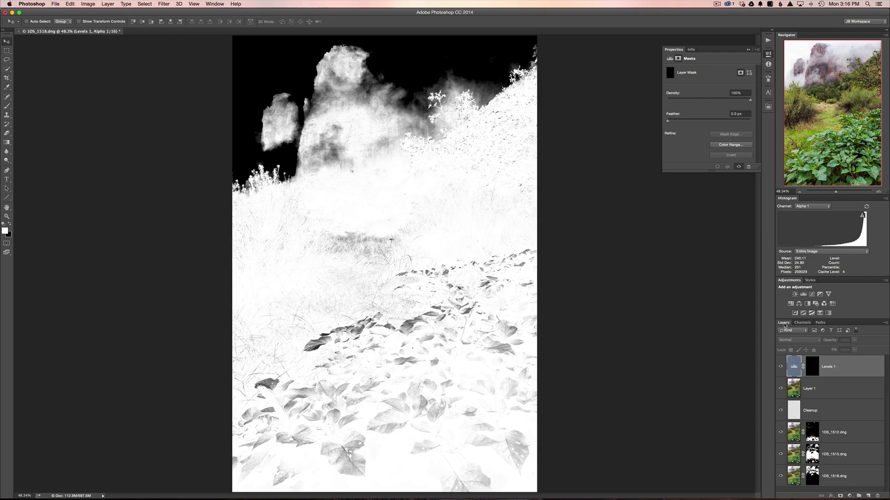
{"action": "left_click", "coordinate": [814, 366]}
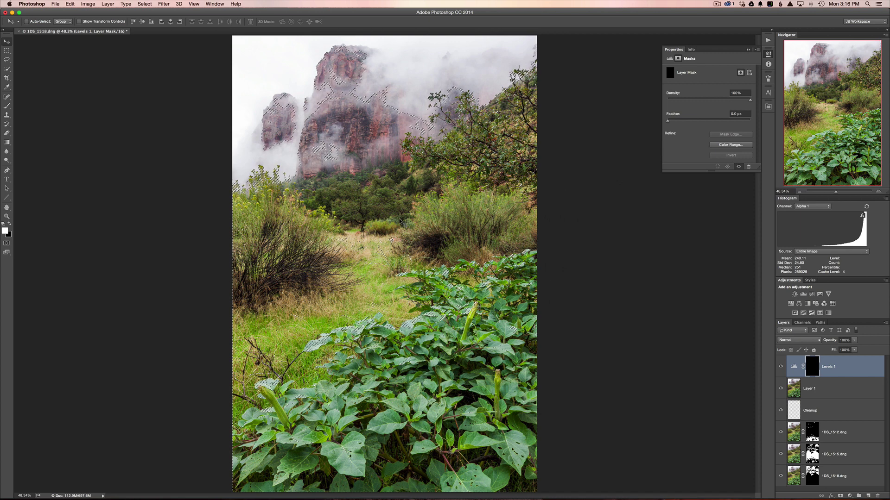
{"action": "left_click", "coordinate": [197, 4]}
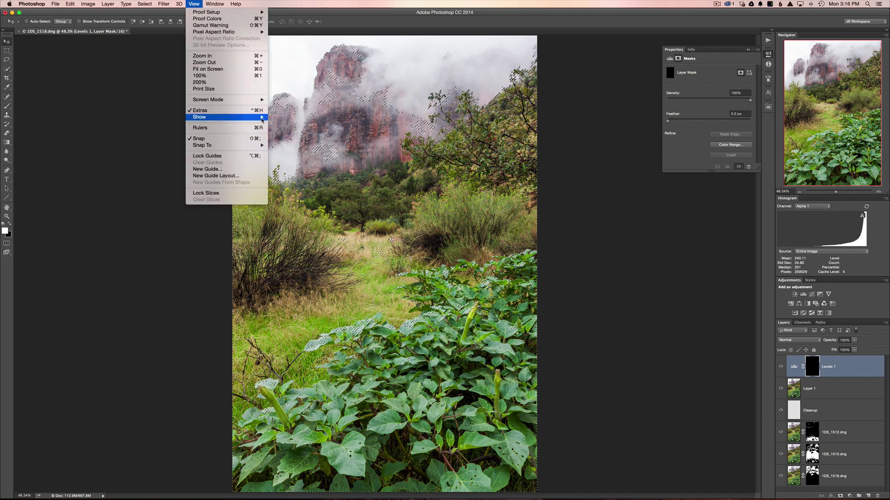
{"action": "mouse_move", "coordinate": [249, 119]}
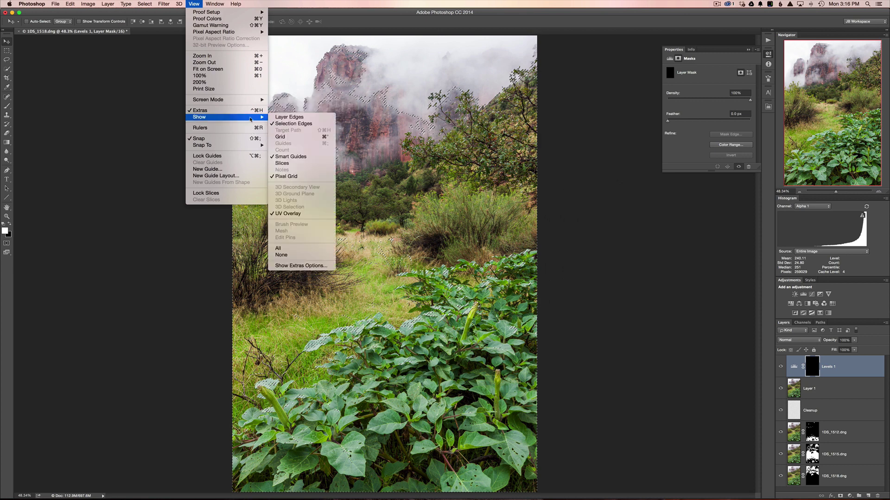
{"action": "left_click", "coordinate": [293, 124]}
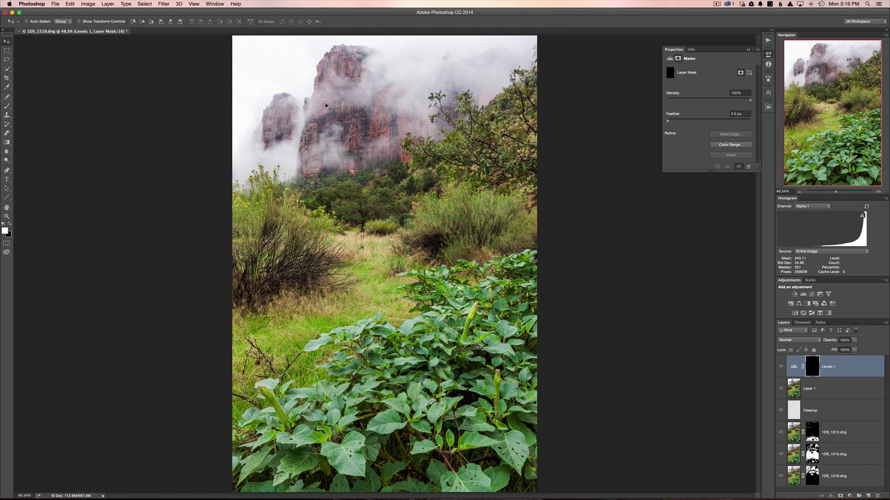
Paint white on the Levels mask over the cliffs and foreground through the selection, using a large brush at 60% opacity.
{"action": "key", "text": "b"}
{"action": "left_click_drag", "start_coordinate": [324, 103], "coordinate": [289, 102]}
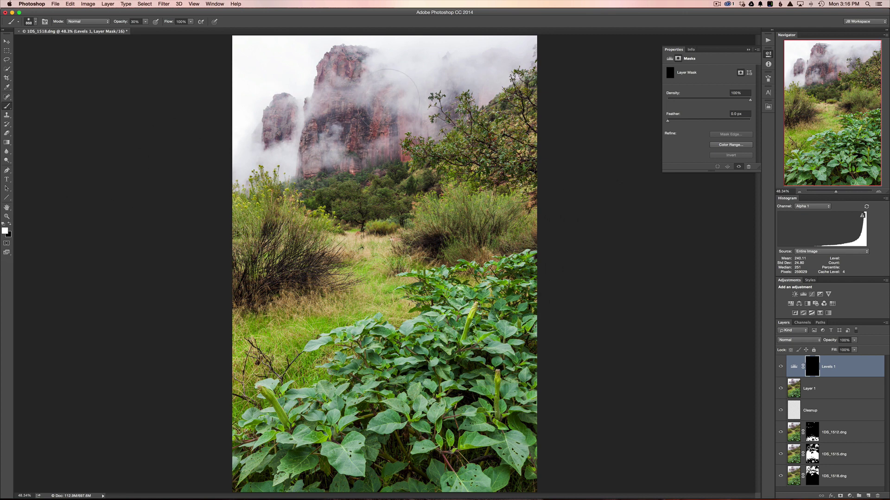
{"action": "key", "text": "6"}
{"action": "left_click", "coordinate": [361, 135]}
{"action": "left_click", "coordinate": [344, 65]}
{"action": "mouse_move", "coordinate": [291, 246]}
{"action": "left_mouse_down"}
{"action": "mouse_move", "coordinate": [227, 232]}
{"action": "mouse_move", "coordinate": [288, 272]}
{"action": "left_mouse_up"}
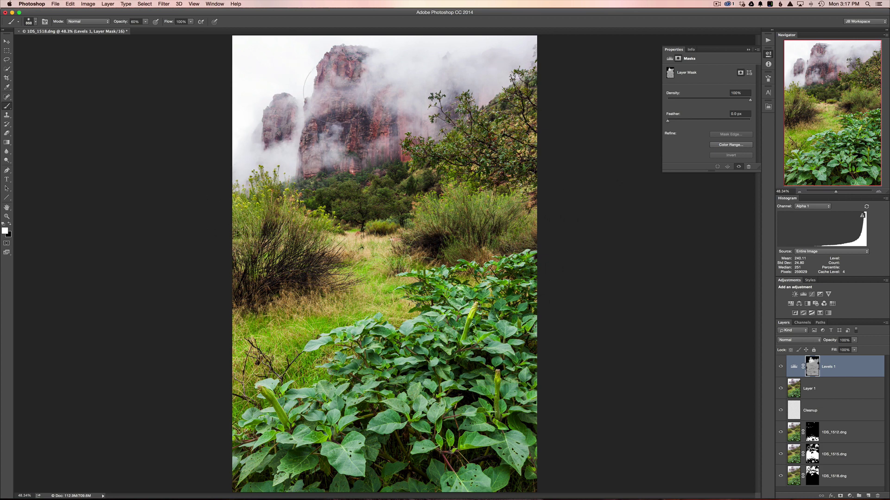
Build up white over the cliffs, hillside and foreground on the Levels mask, checking the mask on its own, and clear the selection.
{"action": "left_click_drag", "start_coordinate": [209, 279], "coordinate": [550, 283]}
{"action": "left_click", "coordinate": [811, 367], "text": "alt"}
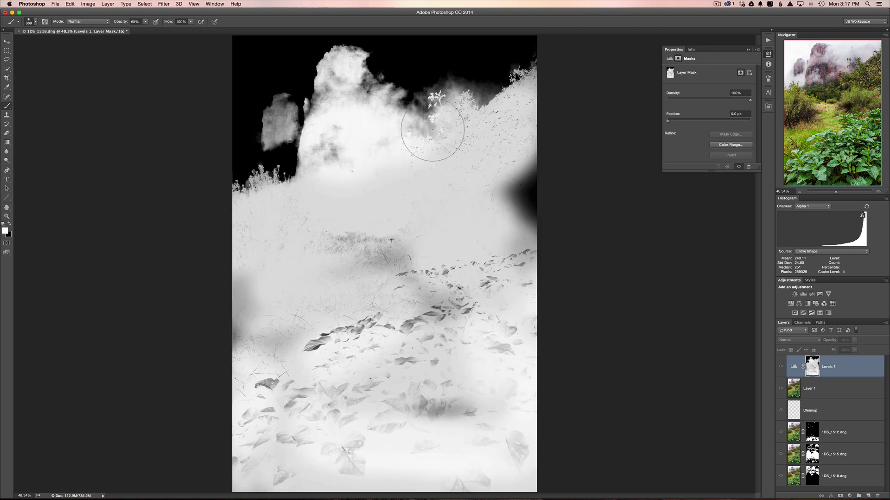
{"action": "mouse_move", "coordinate": [338, 78]}
{"action": "left_mouse_down"}
{"action": "mouse_move", "coordinate": [328, 123]}
{"action": "mouse_move", "coordinate": [366, 99]}
{"action": "mouse_move", "coordinate": [336, 147]}
{"action": "mouse_move", "coordinate": [281, 111]}
{"action": "left_mouse_up"}
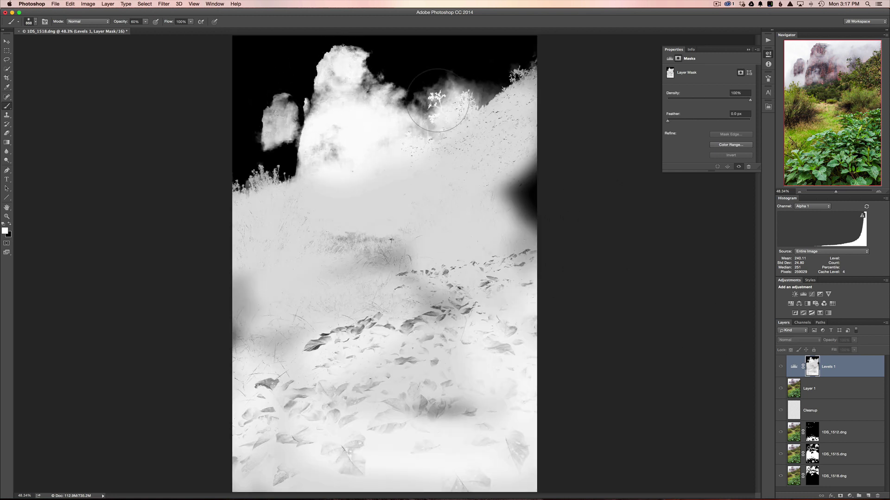
{"action": "mouse_move", "coordinate": [462, 178]}
{"action": "left_mouse_down"}
{"action": "mouse_move", "coordinate": [536, 202]}
{"action": "mouse_move", "coordinate": [486, 177]}
{"action": "mouse_move", "coordinate": [247, 312]}
{"action": "mouse_move", "coordinate": [357, 298]}
{"action": "left_mouse_up"}
{"action": "left_click", "coordinate": [815, 370], "text": "alt"}
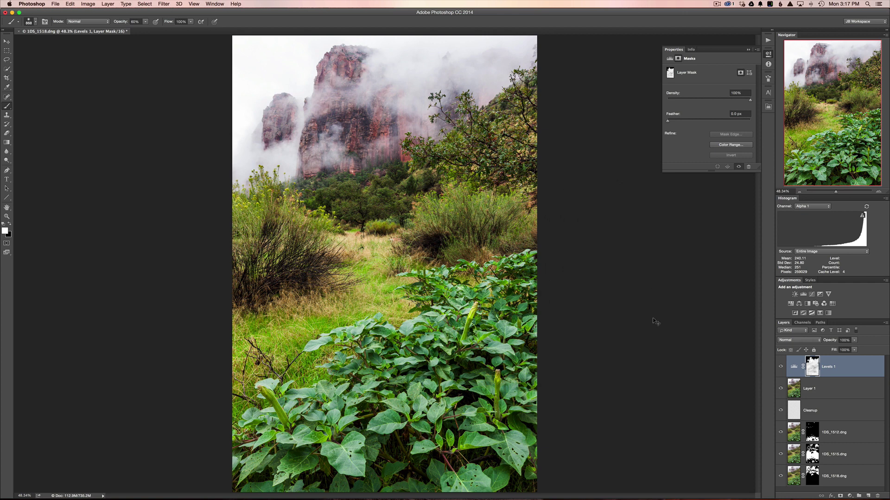
{"action": "key", "text": "super+d"}
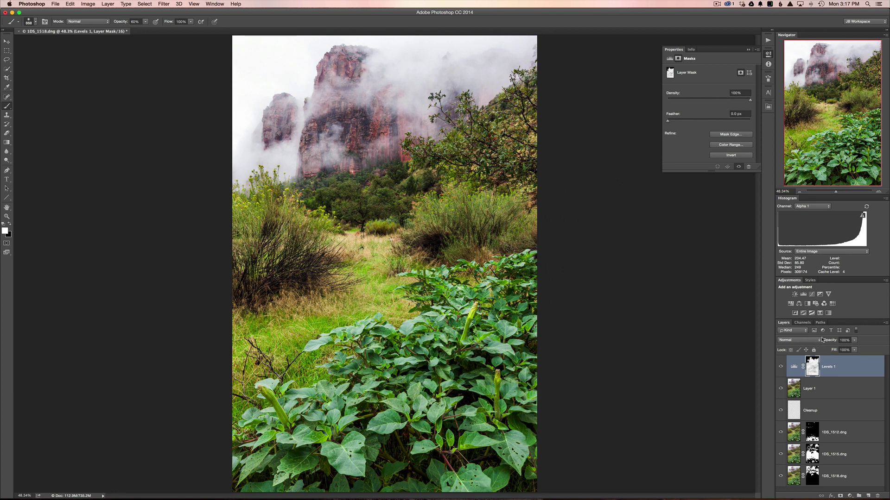
Stamp the visible layers onto a new top layer and turn it into a sharpening layer using High Pass at 3.0 pixels and Overlay blending.
{"action": "key", "text": "super+alt+shift+e"}
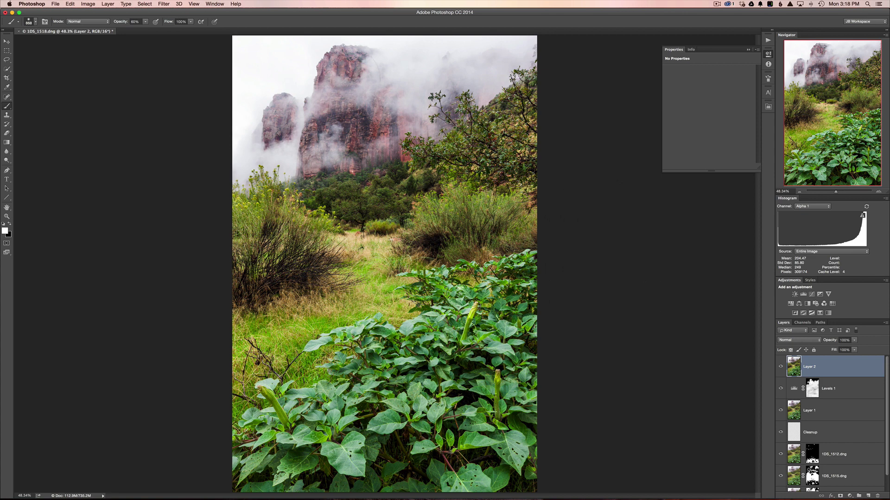
{"action": "left_click", "coordinate": [165, 4]}
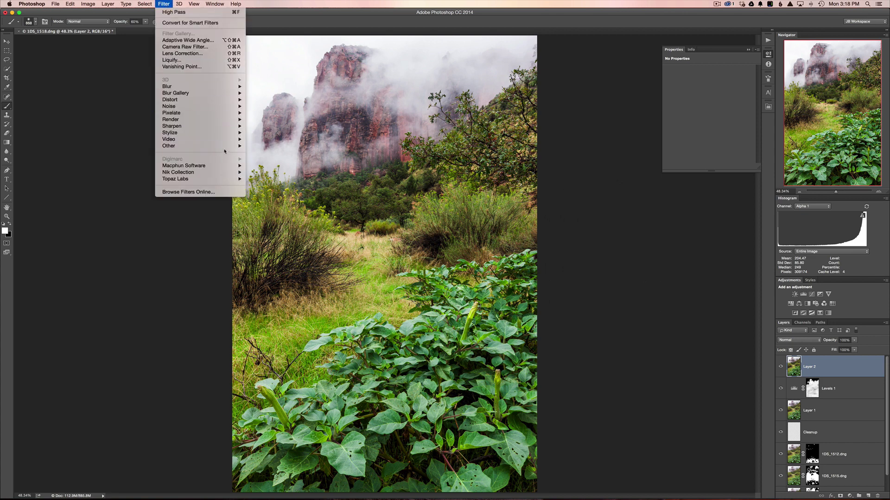
{"action": "mouse_move", "coordinate": [225, 146]}
{"action": "left_click", "coordinate": [266, 153]}
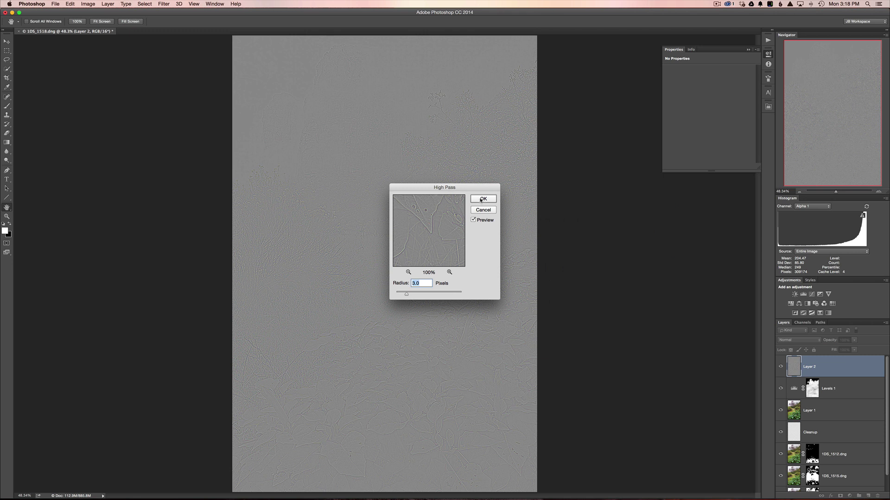
{"action": "left_click", "coordinate": [482, 200]}
{"action": "key", "text": "b"}
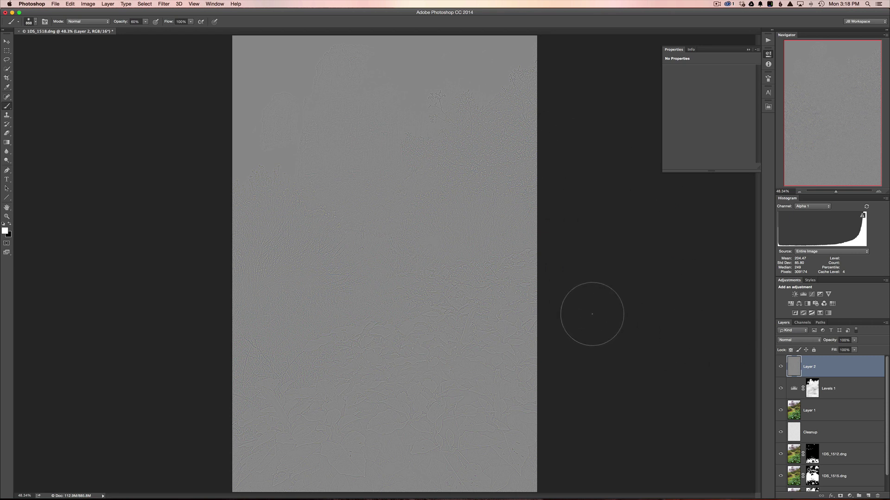
{"action": "left_click", "coordinate": [790, 343]}
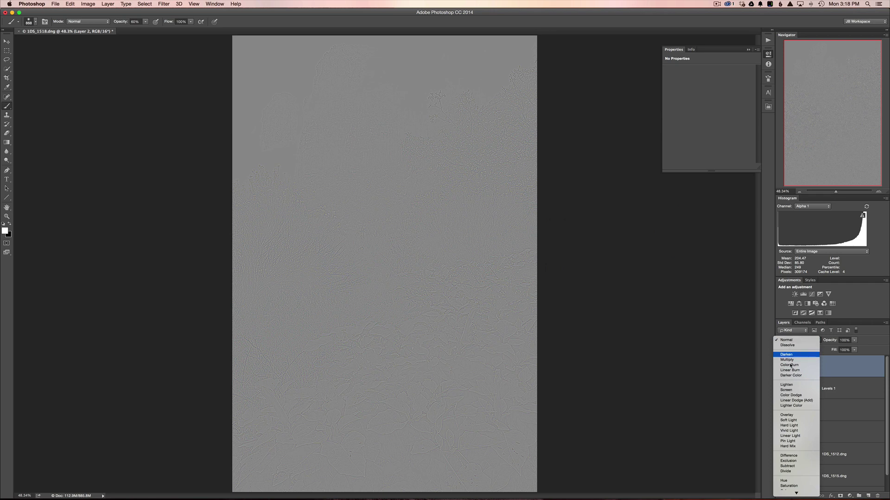
{"action": "left_click", "coordinate": [794, 416]}
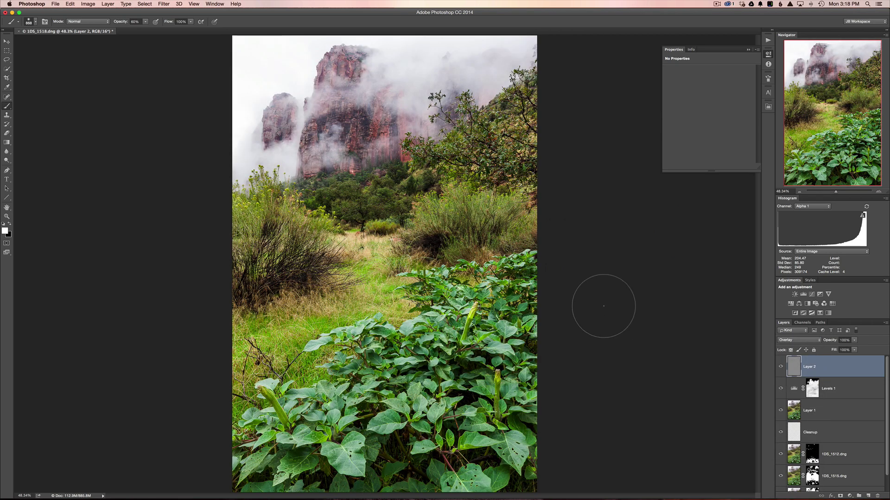
Examine the foreground leaves at 200% with the High Pass layer hidden and shown to compare the sharpening.
{"action": "key", "text": "super+1"}
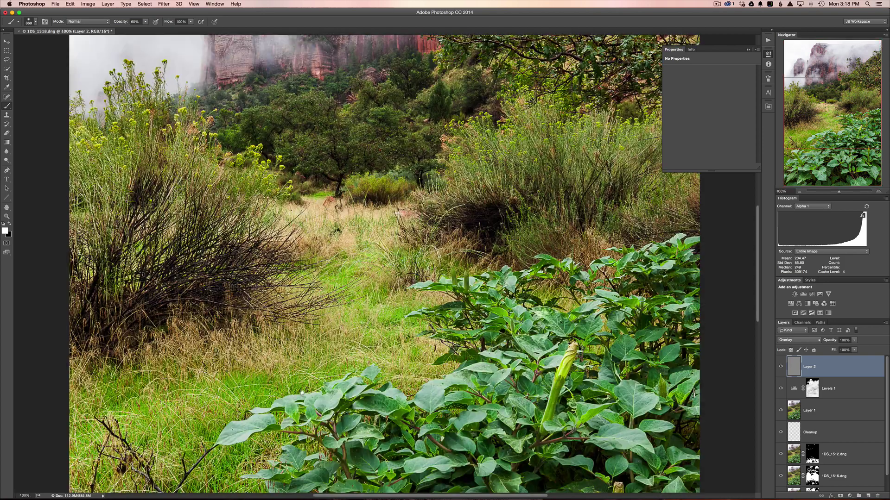
{"action": "scroll", "coordinate": [405, 198], "scroll_direction": "down", "scroll_amount": 10}
{"action": "scroll", "coordinate": [406, 199], "scroll_direction": "left", "scroll_amount": 2}
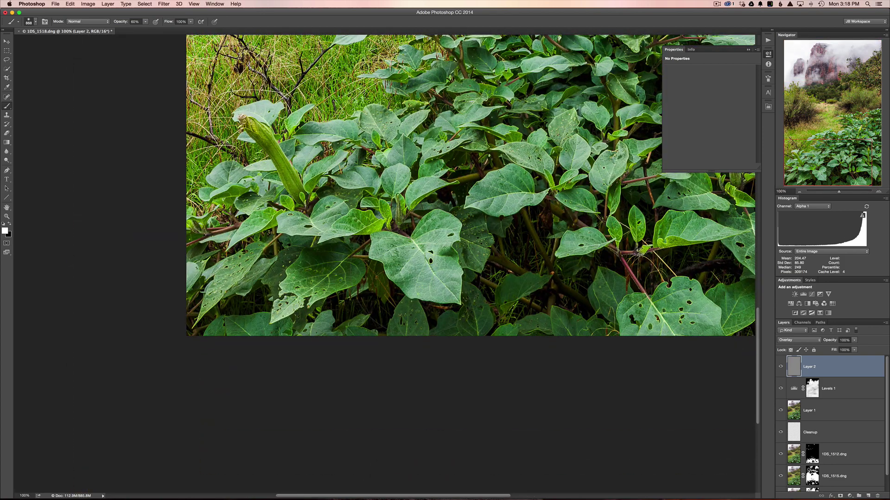
{"action": "key", "text": "super+equal"}
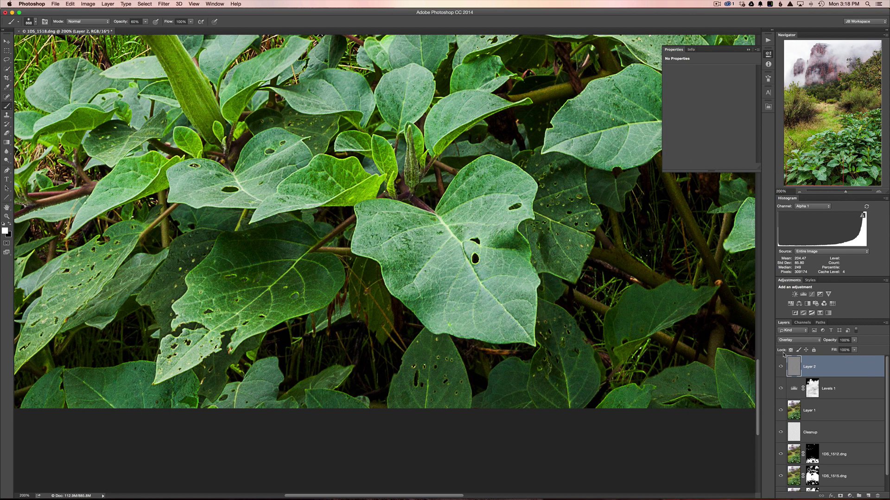
{"action": "left_click", "coordinate": [780, 366]}
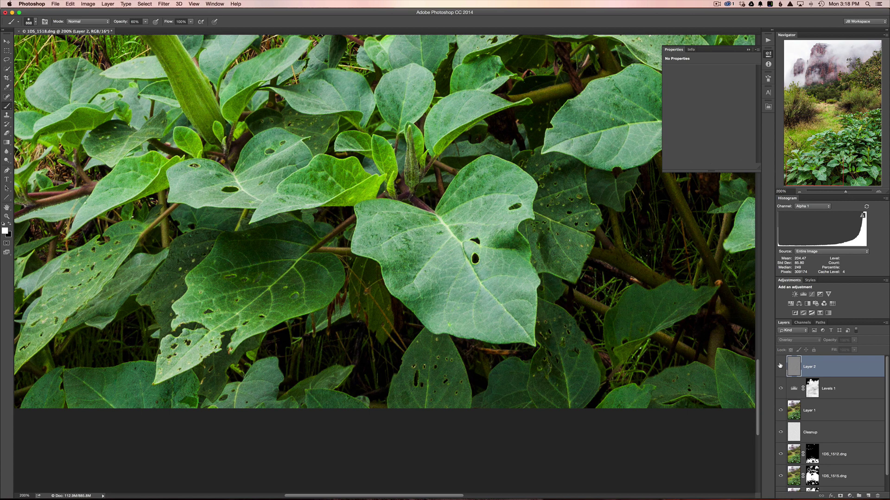
{"action": "left_click", "coordinate": [780, 366]}
{"action": "left_click", "coordinate": [780, 366]}
{"action": "left_click", "coordinate": [781, 367]}
{"action": "left_click", "coordinate": [780, 366]}
{"action": "left_click", "coordinate": [780, 367]}
Copy the Levels adjustment's layer mask onto the High Pass sharpening layer.
{"action": "key", "text": "super+0"}
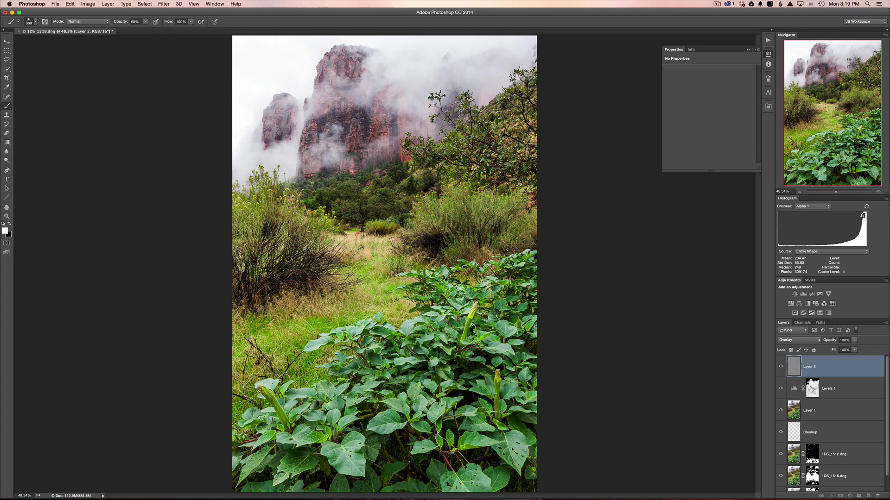
{"action": "left_click_drag", "start_coordinate": [814, 389], "coordinate": [814, 364]}
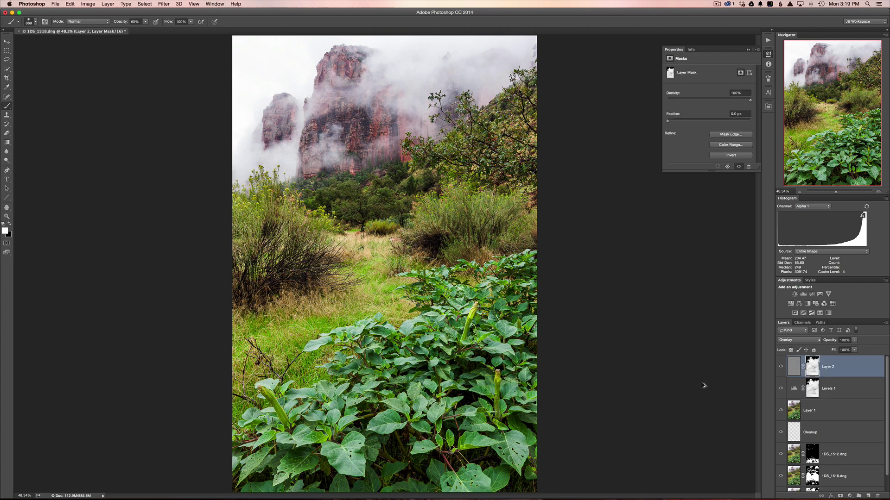